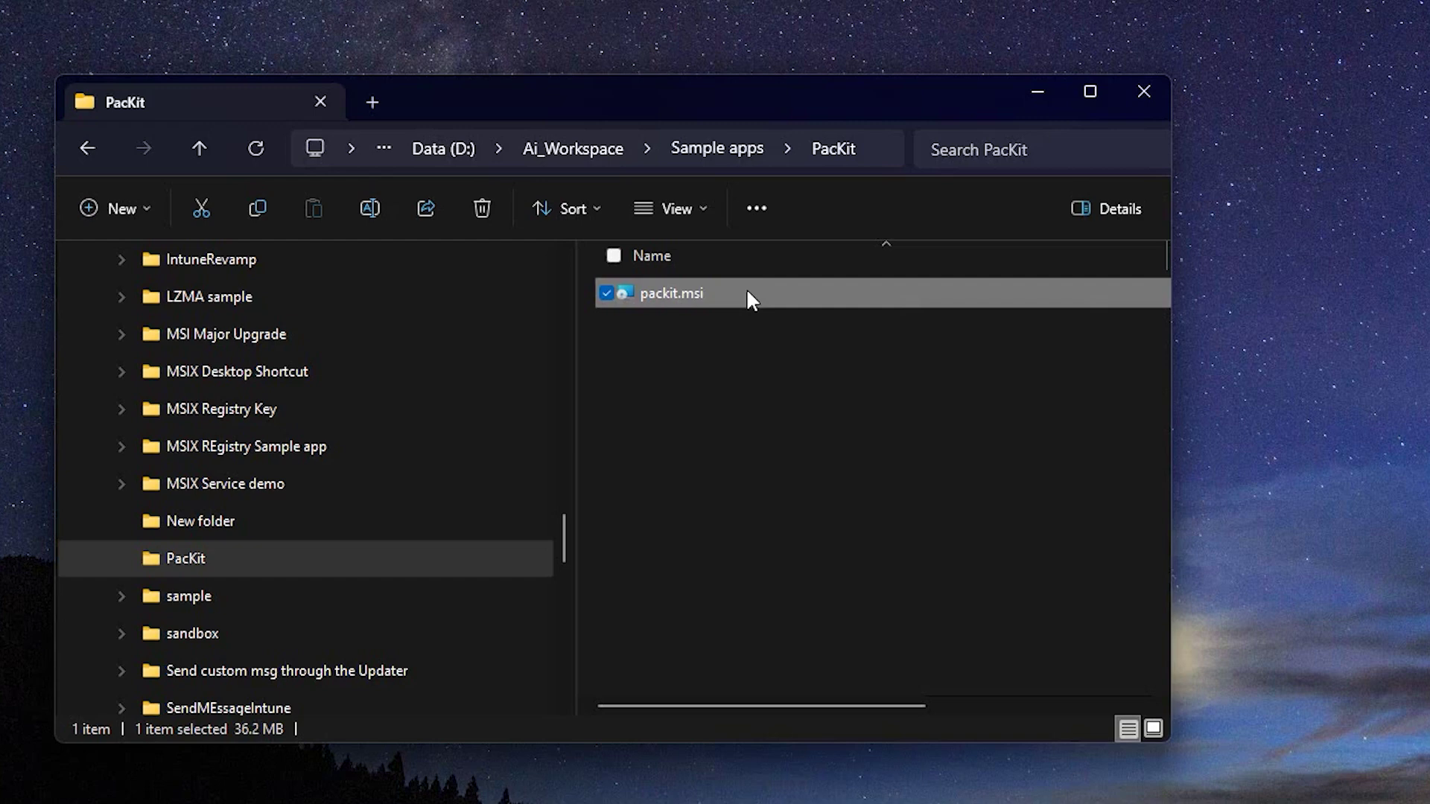
# Step: Inspect packit.msi's Properties and confirm its Caphyon SRL digital signature
pyautogui.moveTo(736, 330)
pyautogui.rightClick(748, 294)
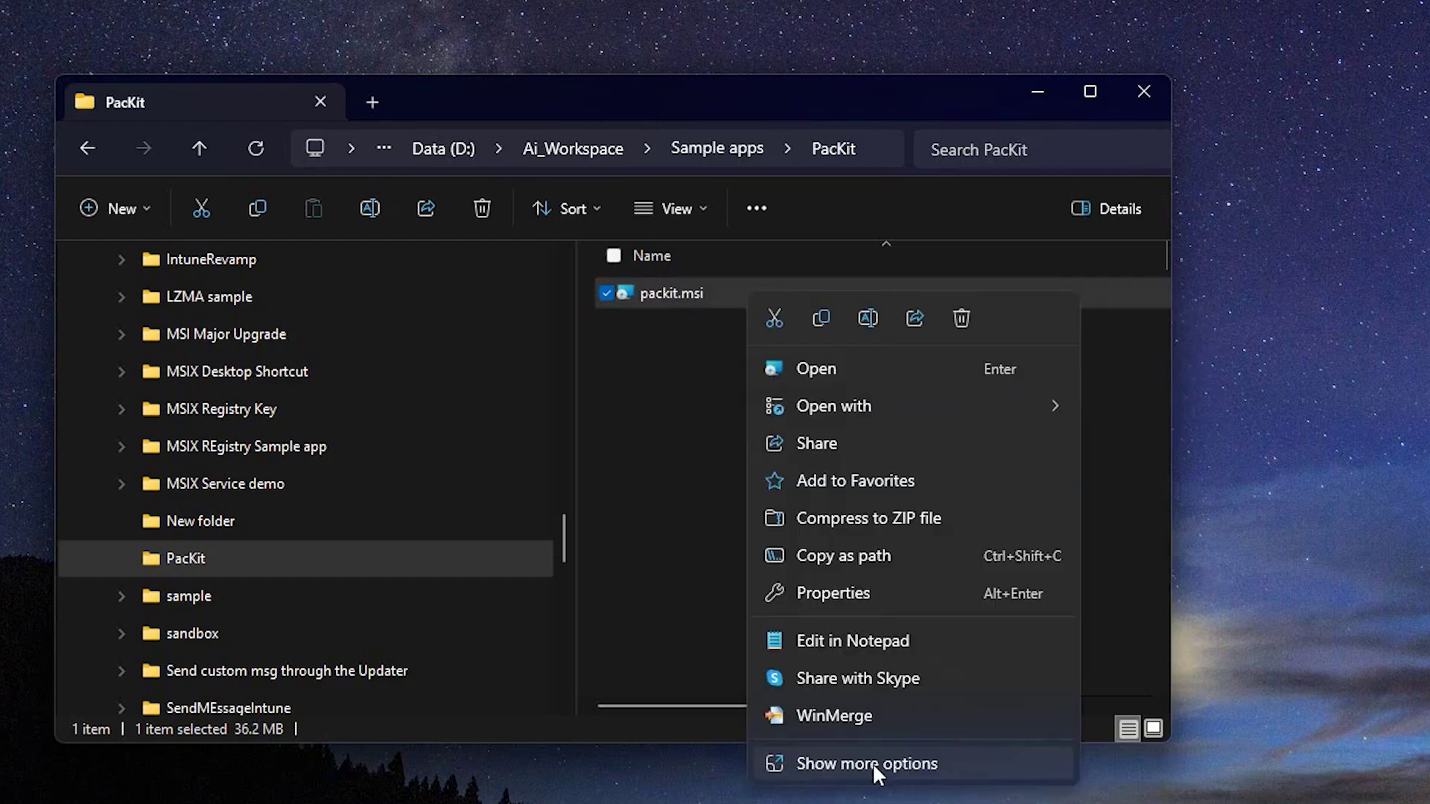
pyautogui.click(829, 594)
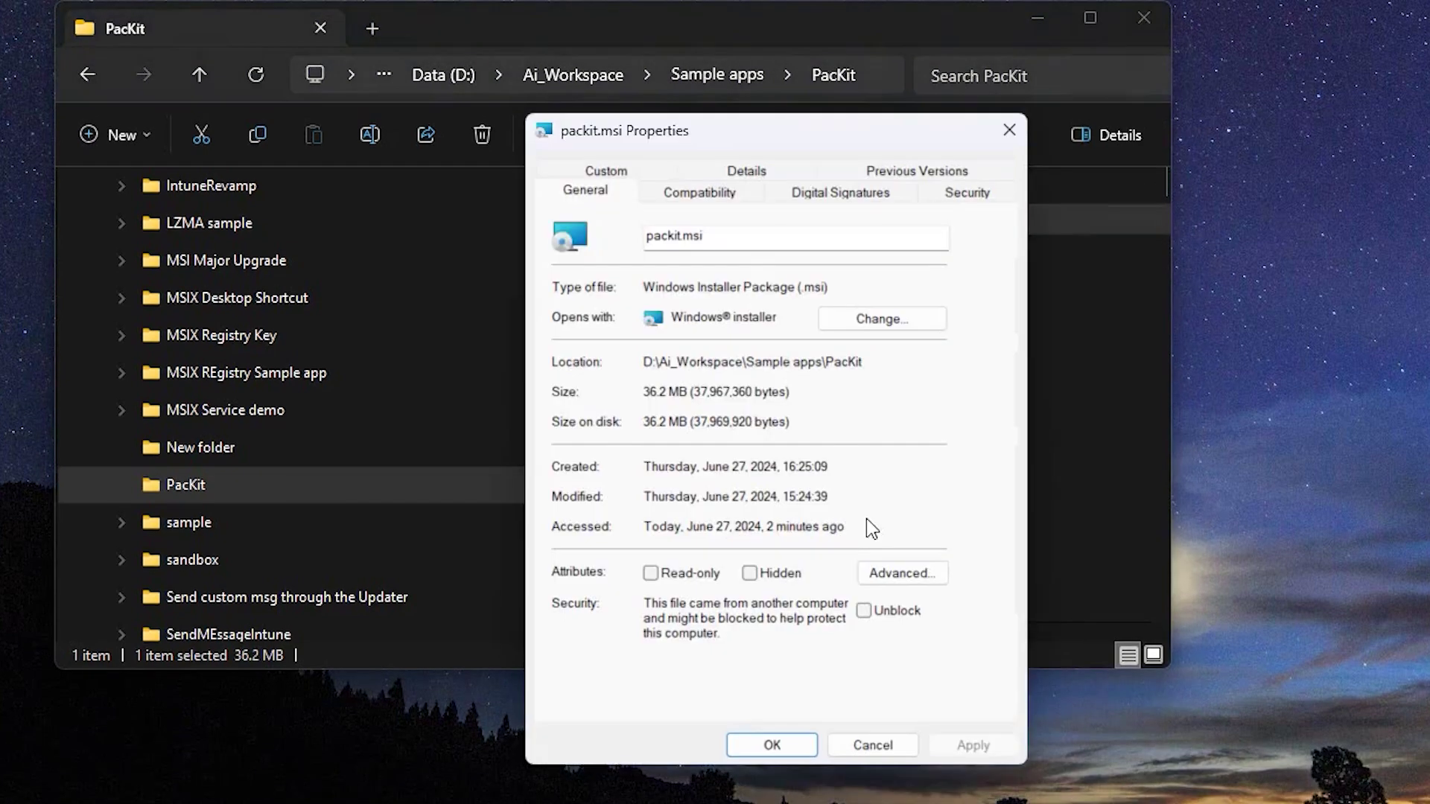
pyautogui.click(845, 197)
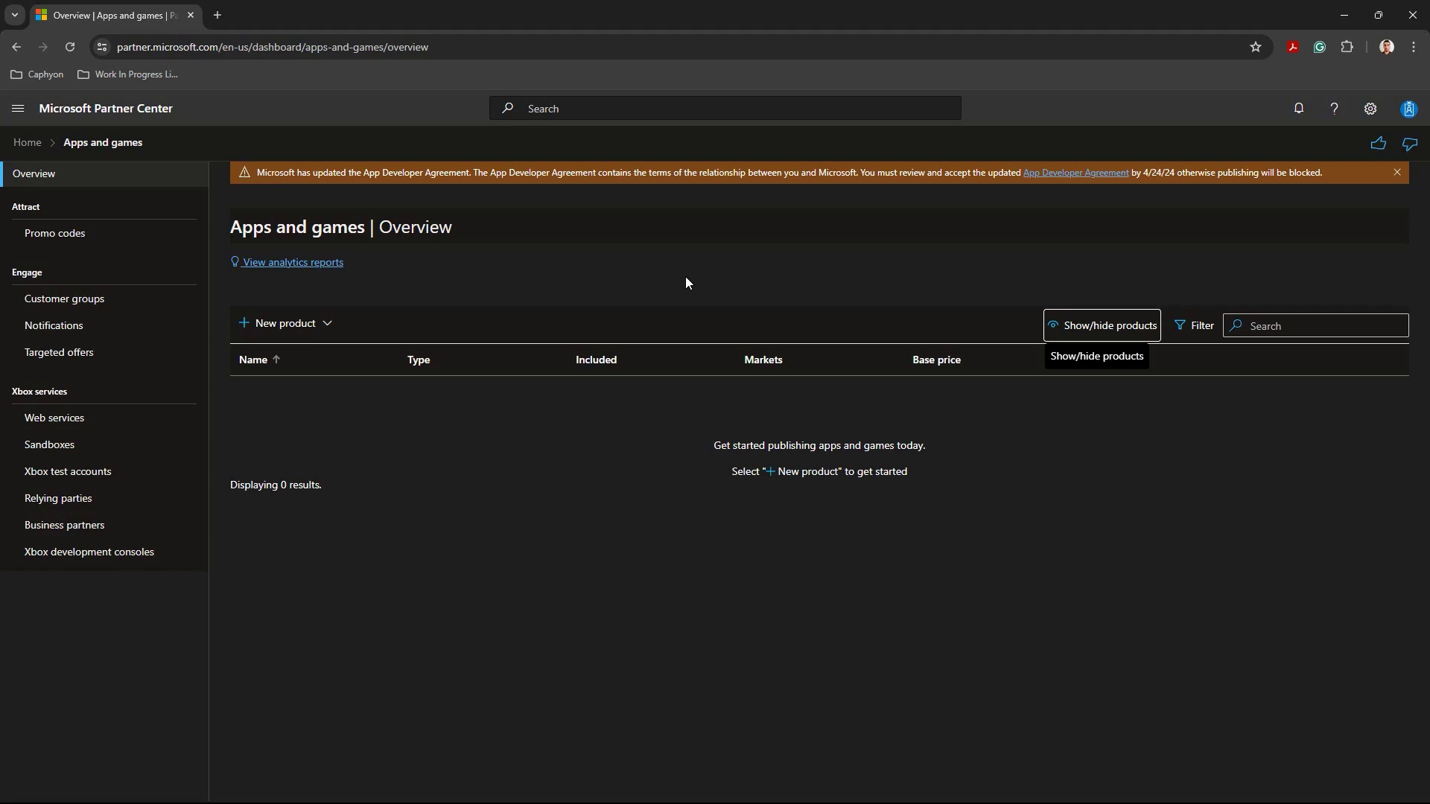
# Step: Start a new EXE or MSI app, check that 'PacKit' is available, and reserve it
pyautogui.click(283, 327)
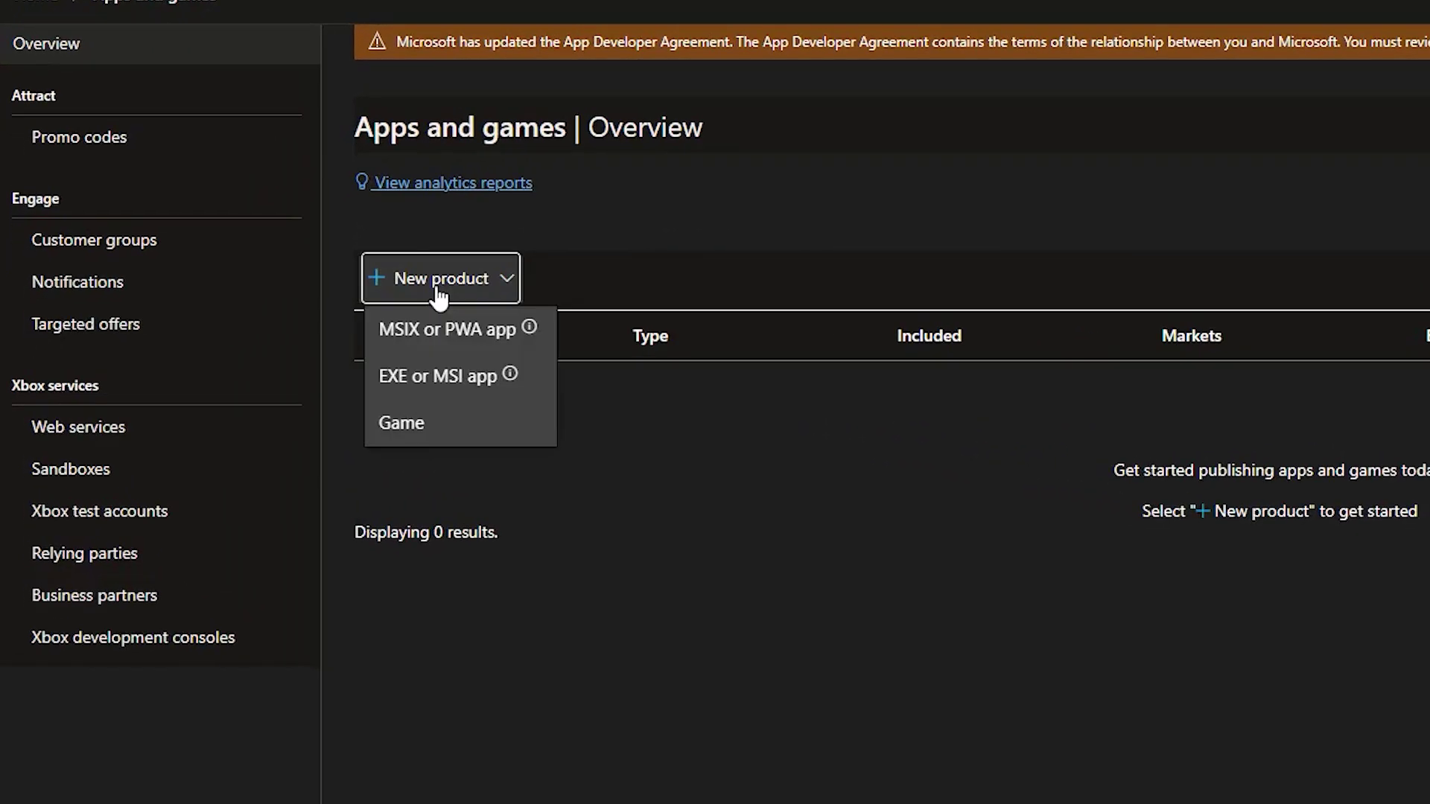
pyautogui.click(456, 391)
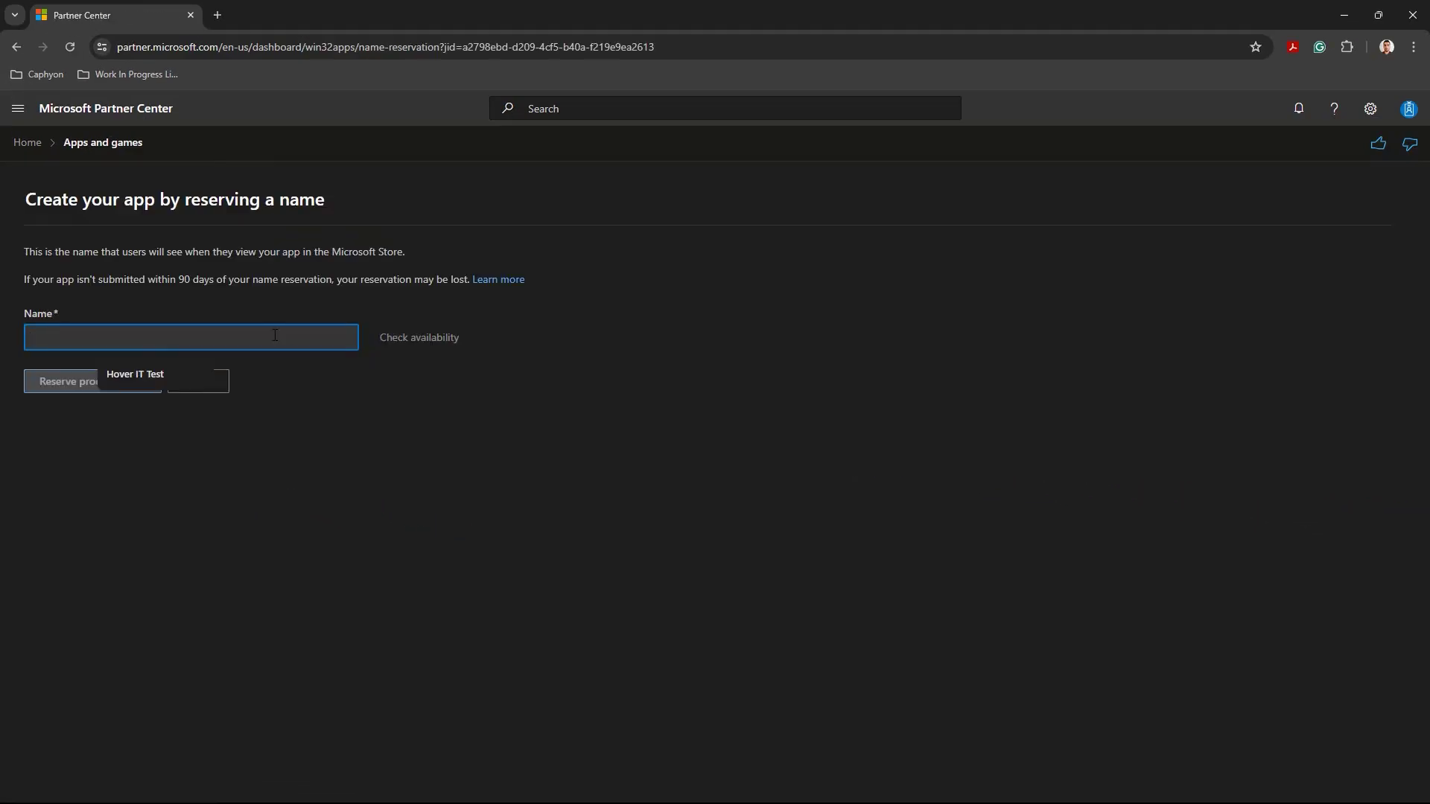
pyautogui.write('Pac')
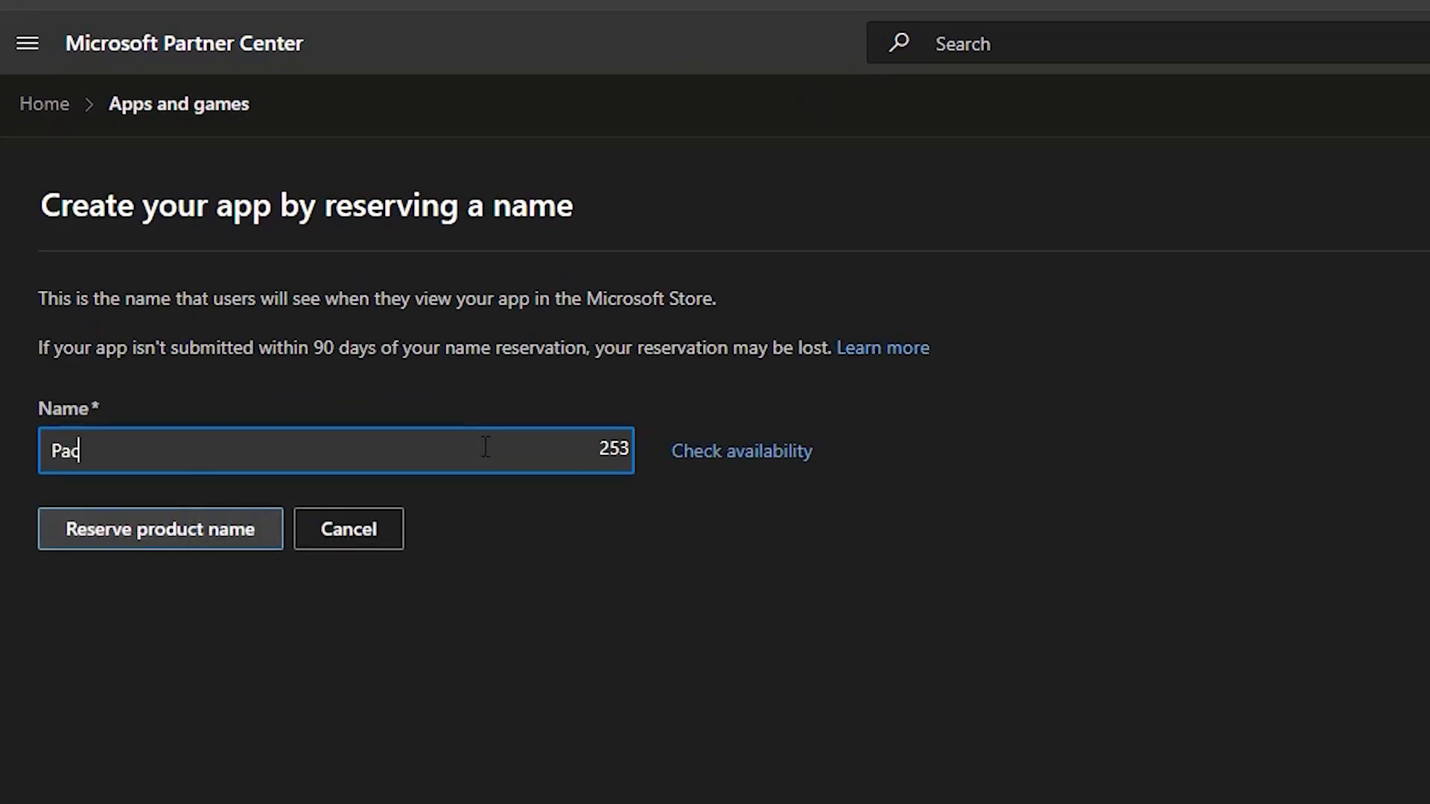
pyautogui.write('Kit')
pyautogui.click(698, 467)
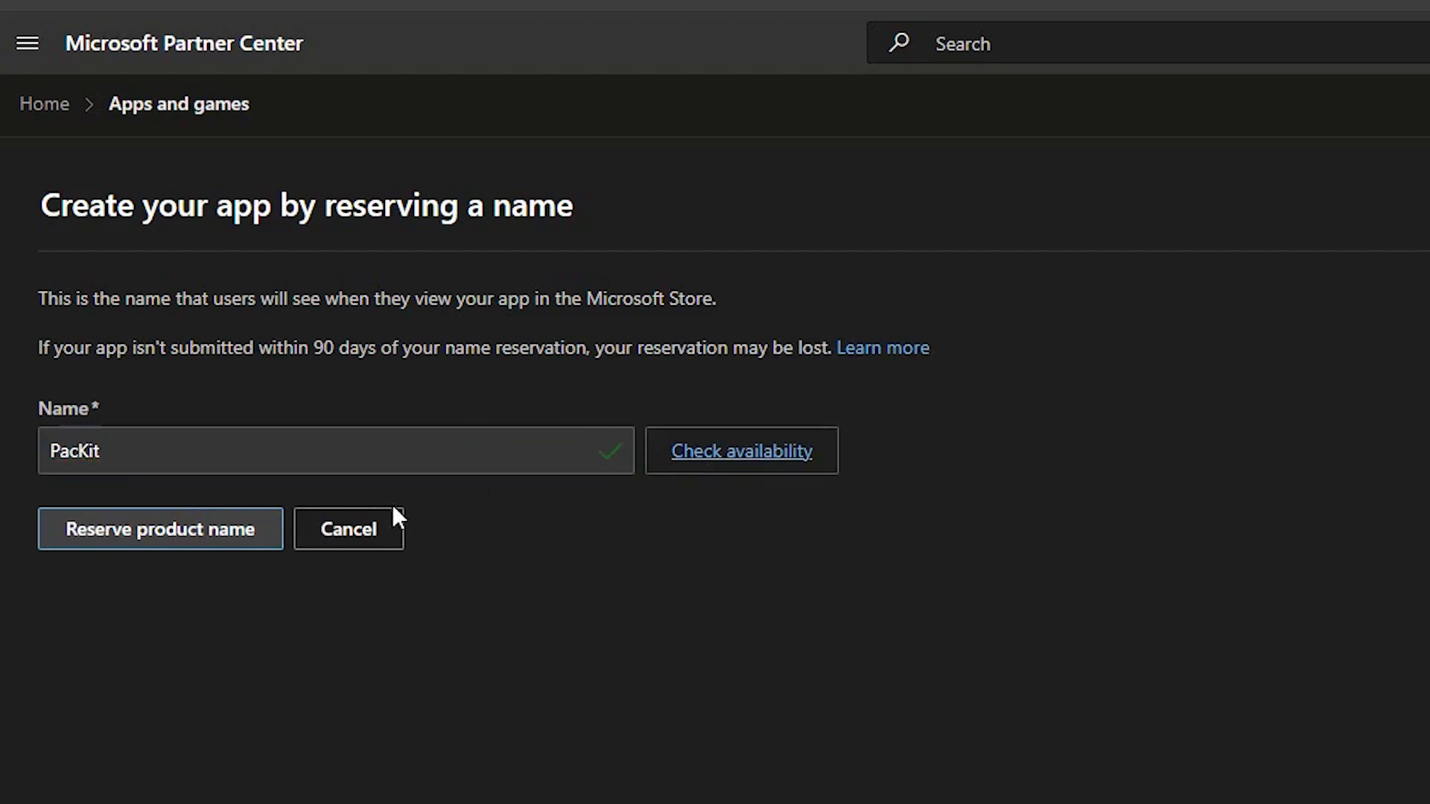
pyautogui.click(243, 536)
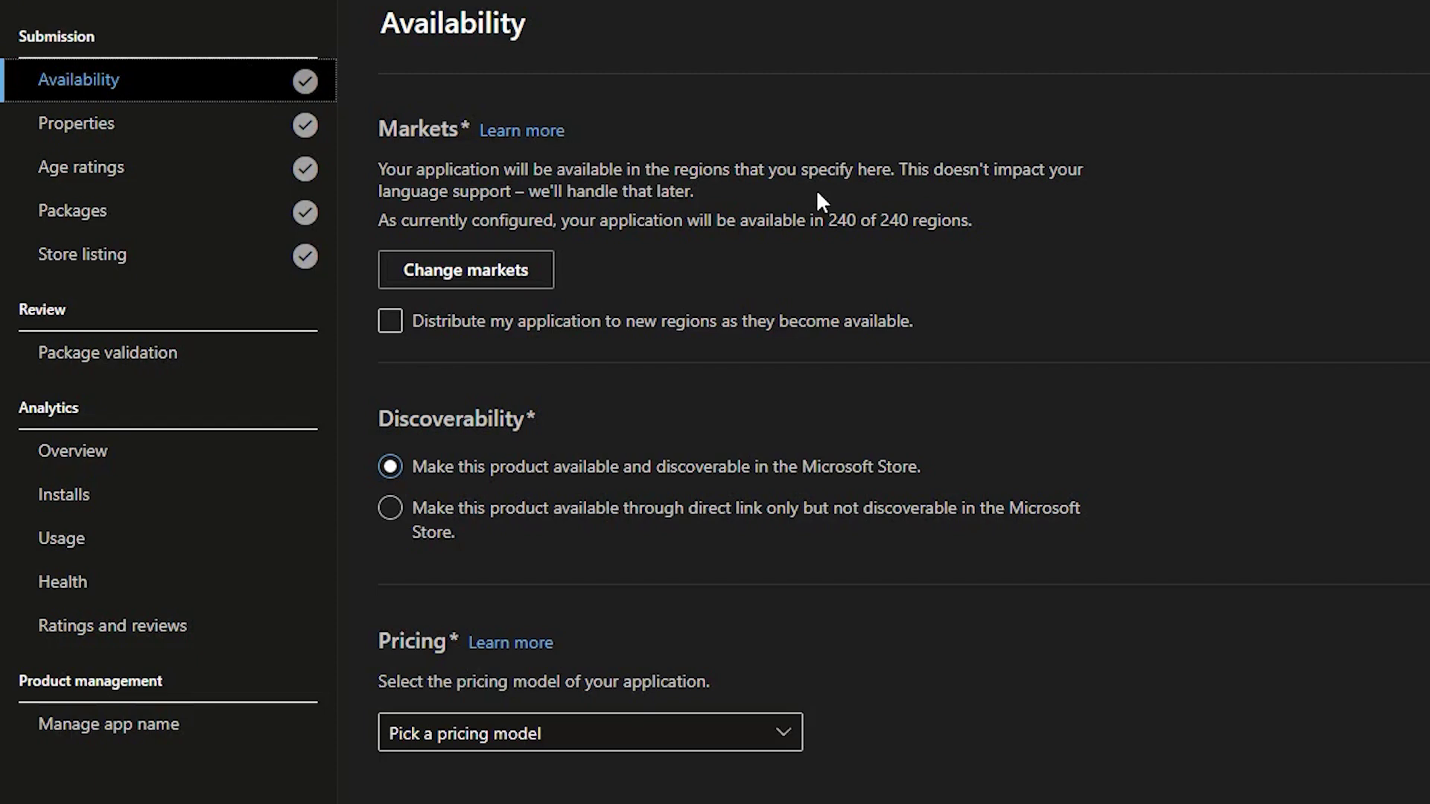
# Step: Set pricing to 'Free: no payment necessary' and save the Availability draft
pyautogui.click(552, 737)
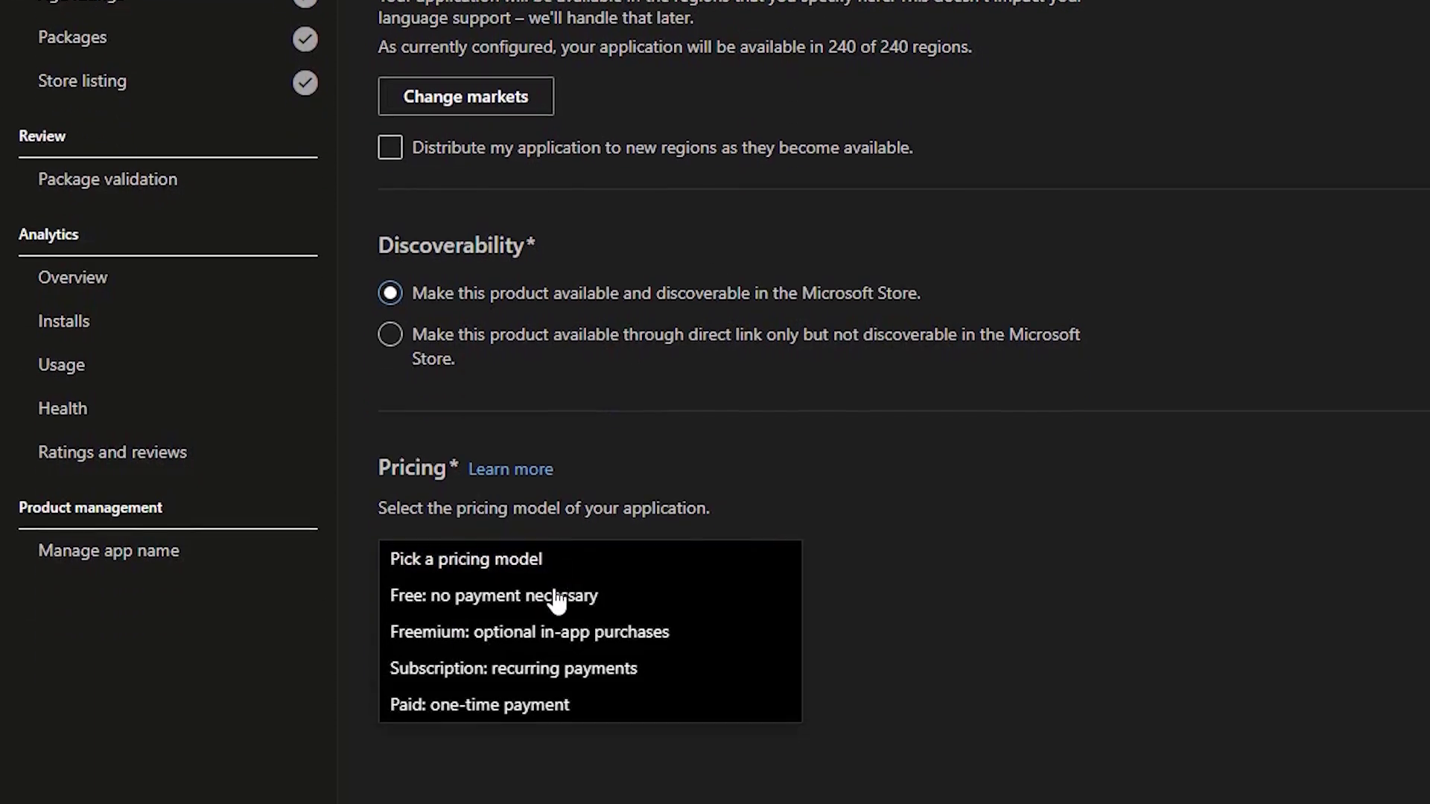
pyautogui.click(551, 594)
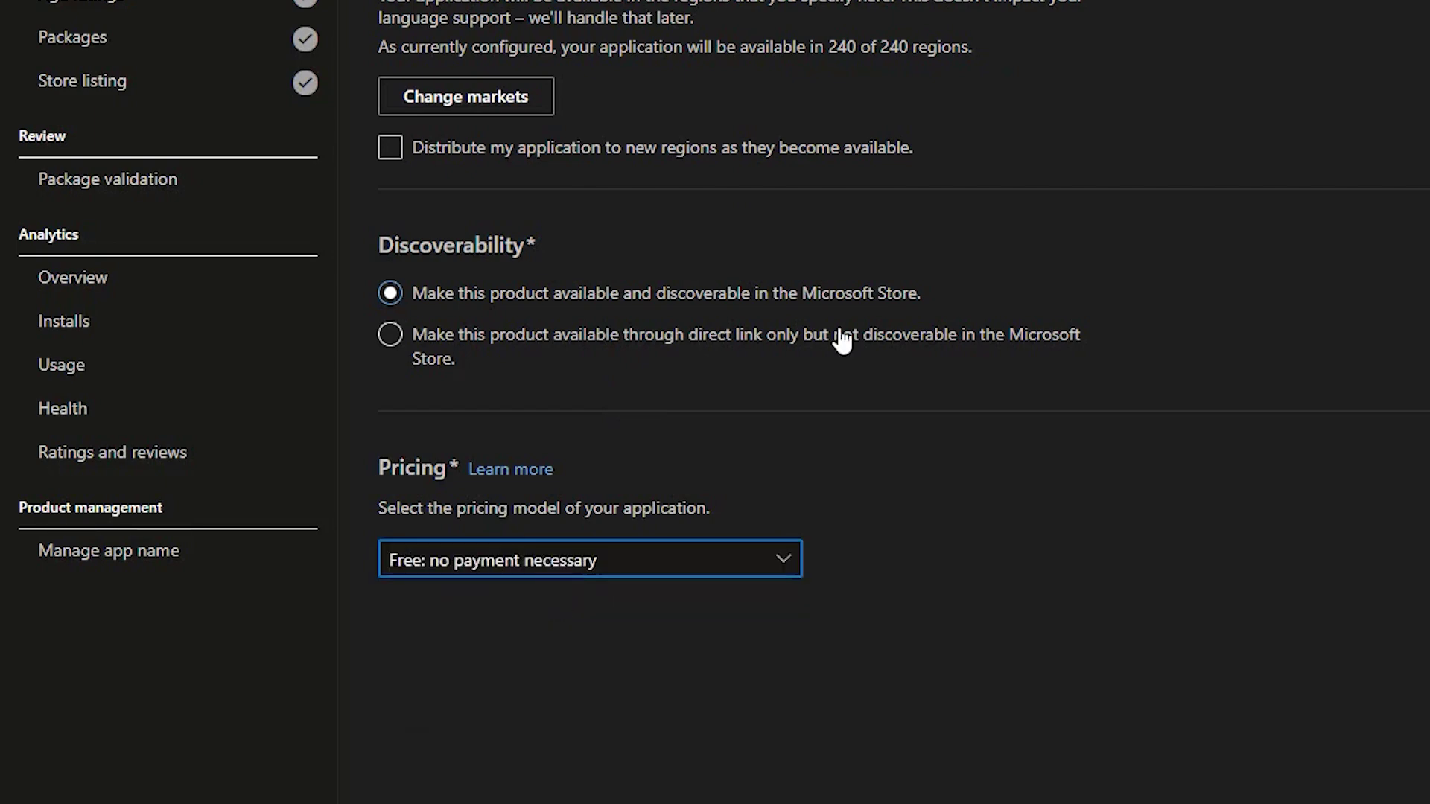
pyautogui.click(1237, 266)
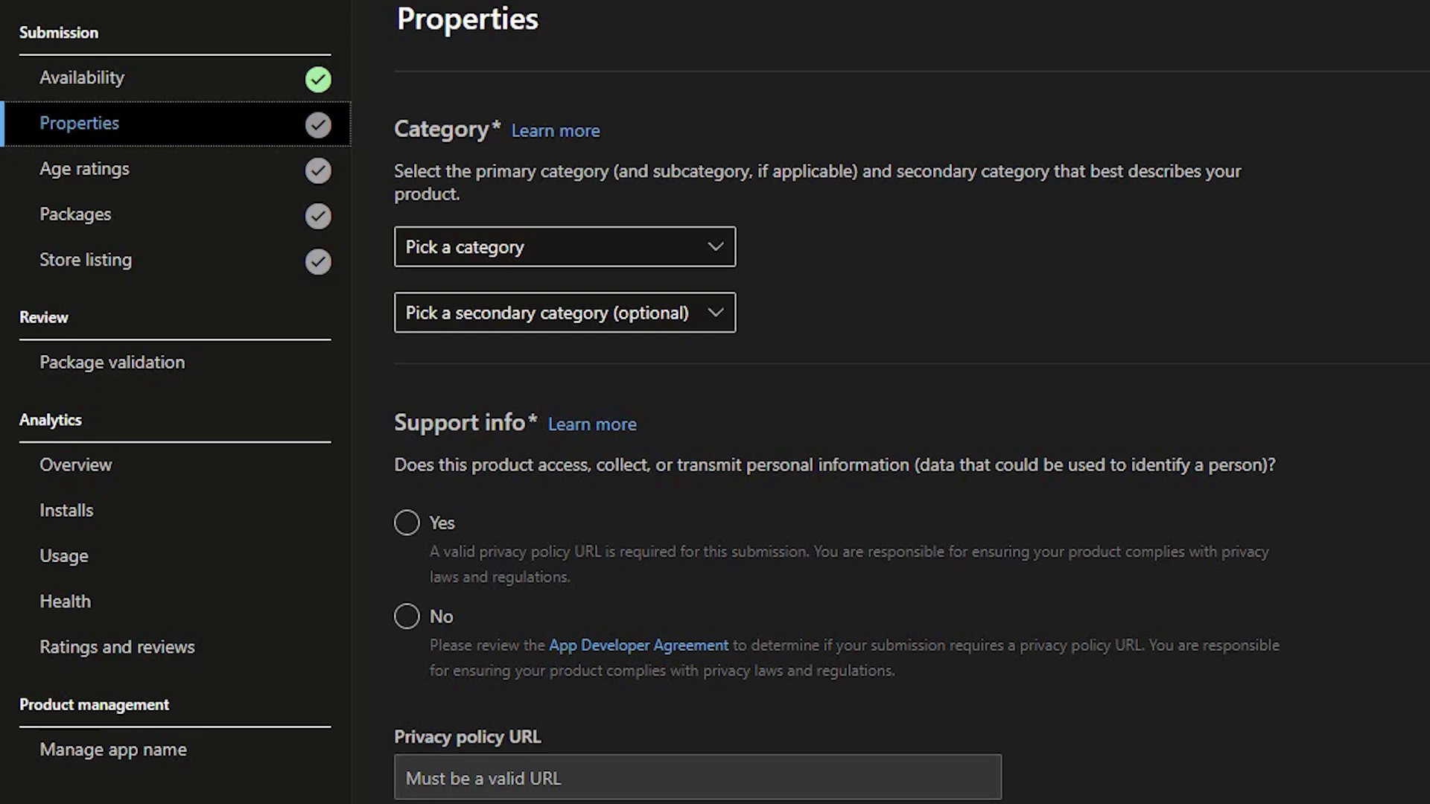
# Step: Choose the Utilities & tools category and declare that no personal information is collected
pyautogui.click(676, 245)
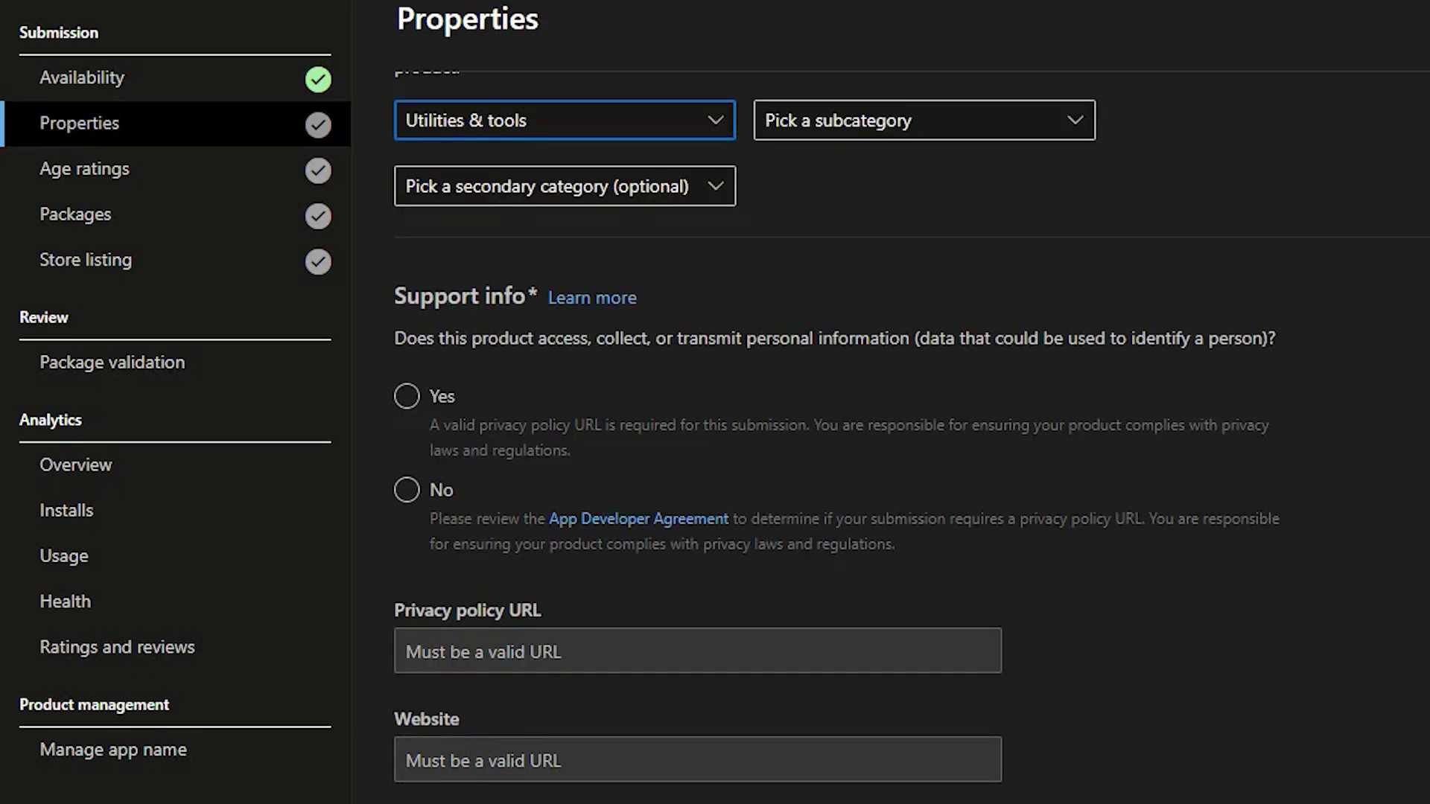
pyautogui.click(988, 137)
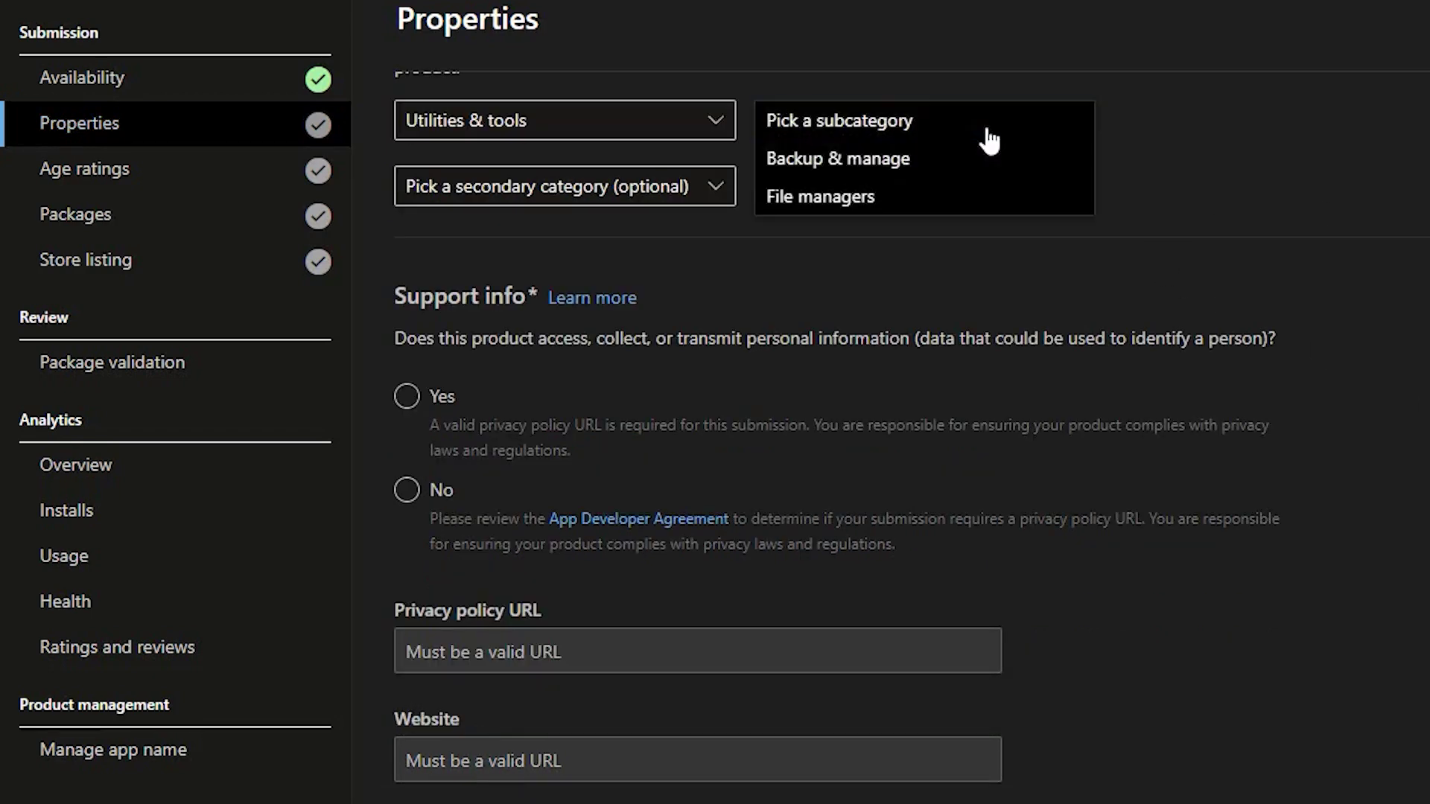
pyautogui.click(990, 140)
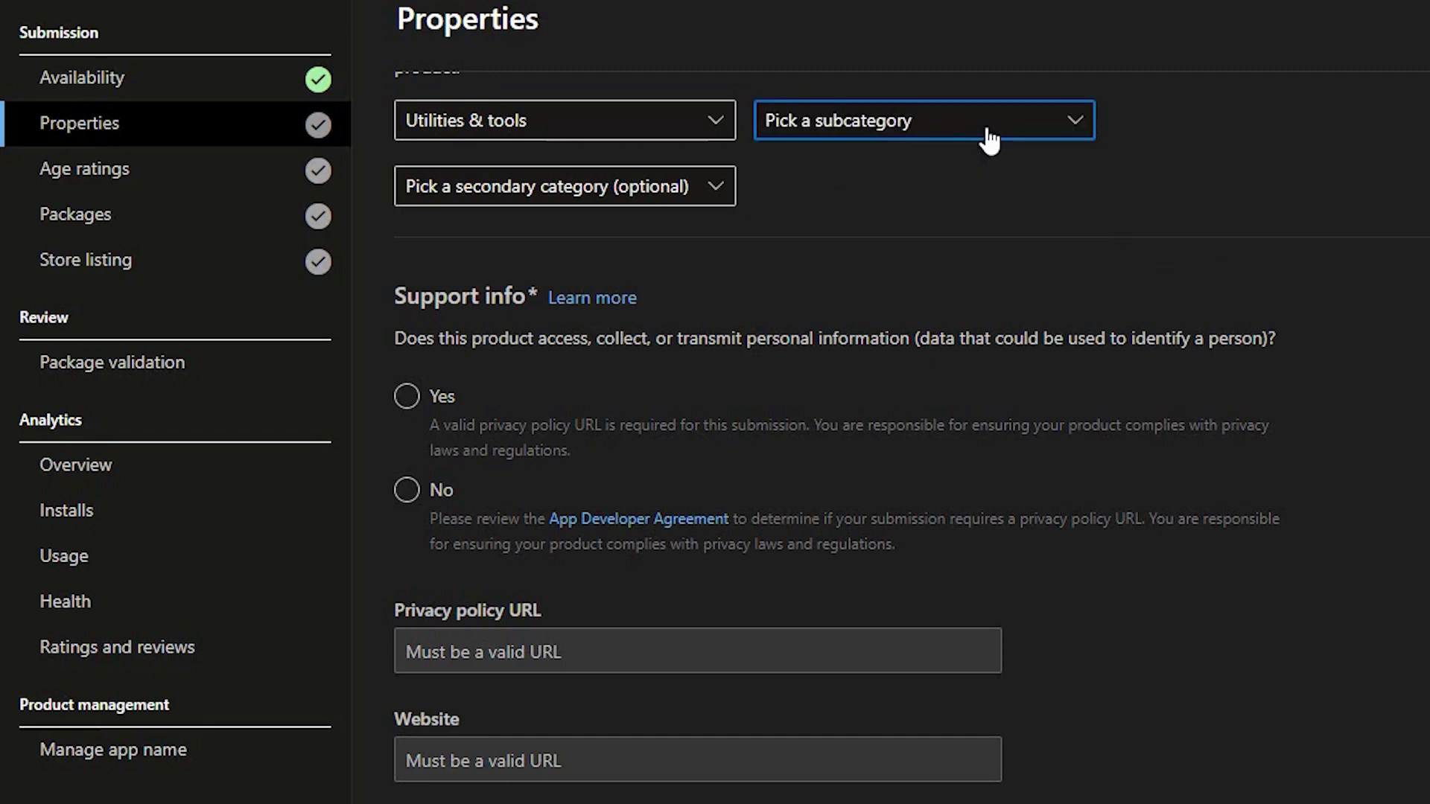
pyautogui.click(407, 489)
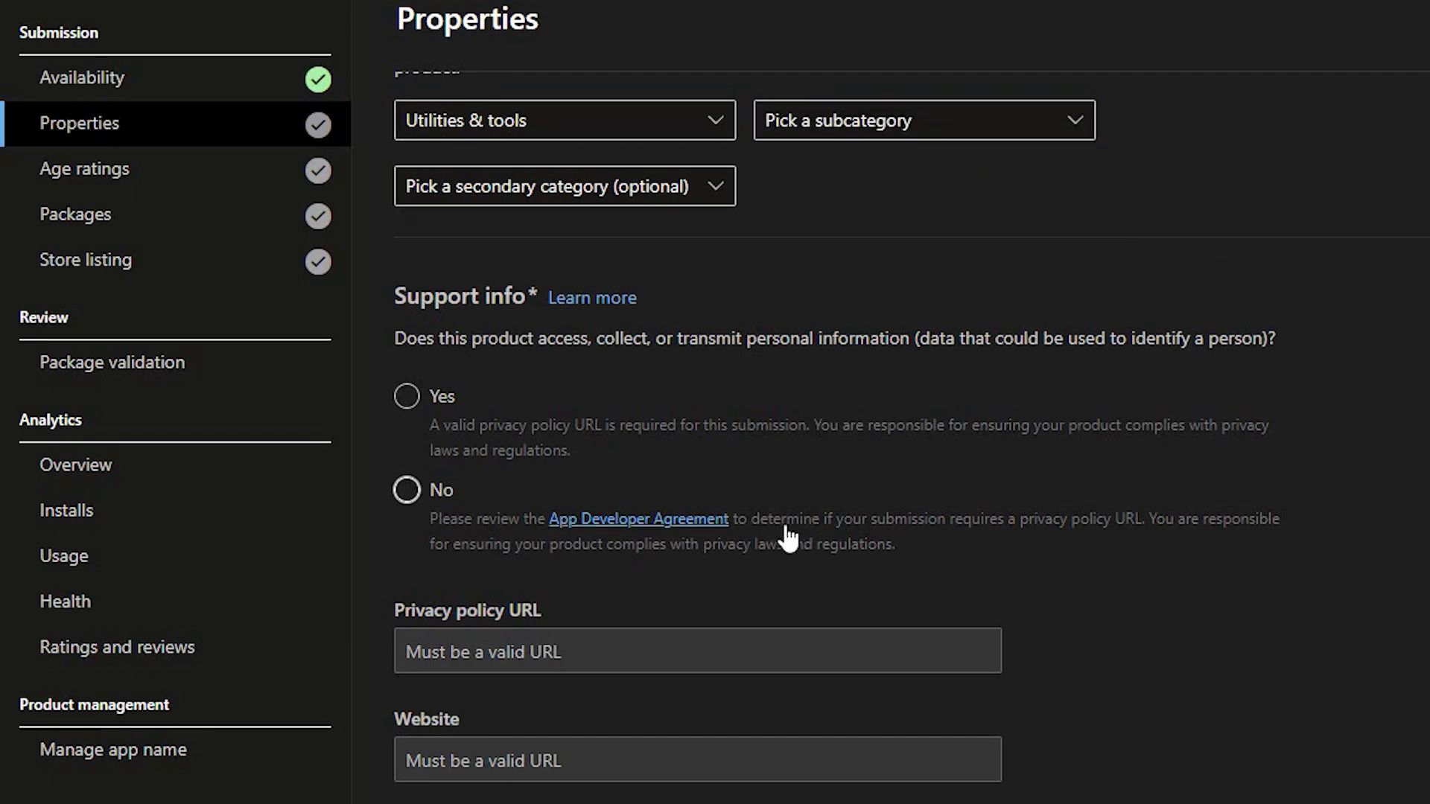
# Step: Paste the product website, privacy policy URL and support contact e-mail
pyautogui.scroll(-2, 868, 543)
pyautogui.click(819, 634)
pyautogui.write('https://www.advancedinstaller.com/packit.html')
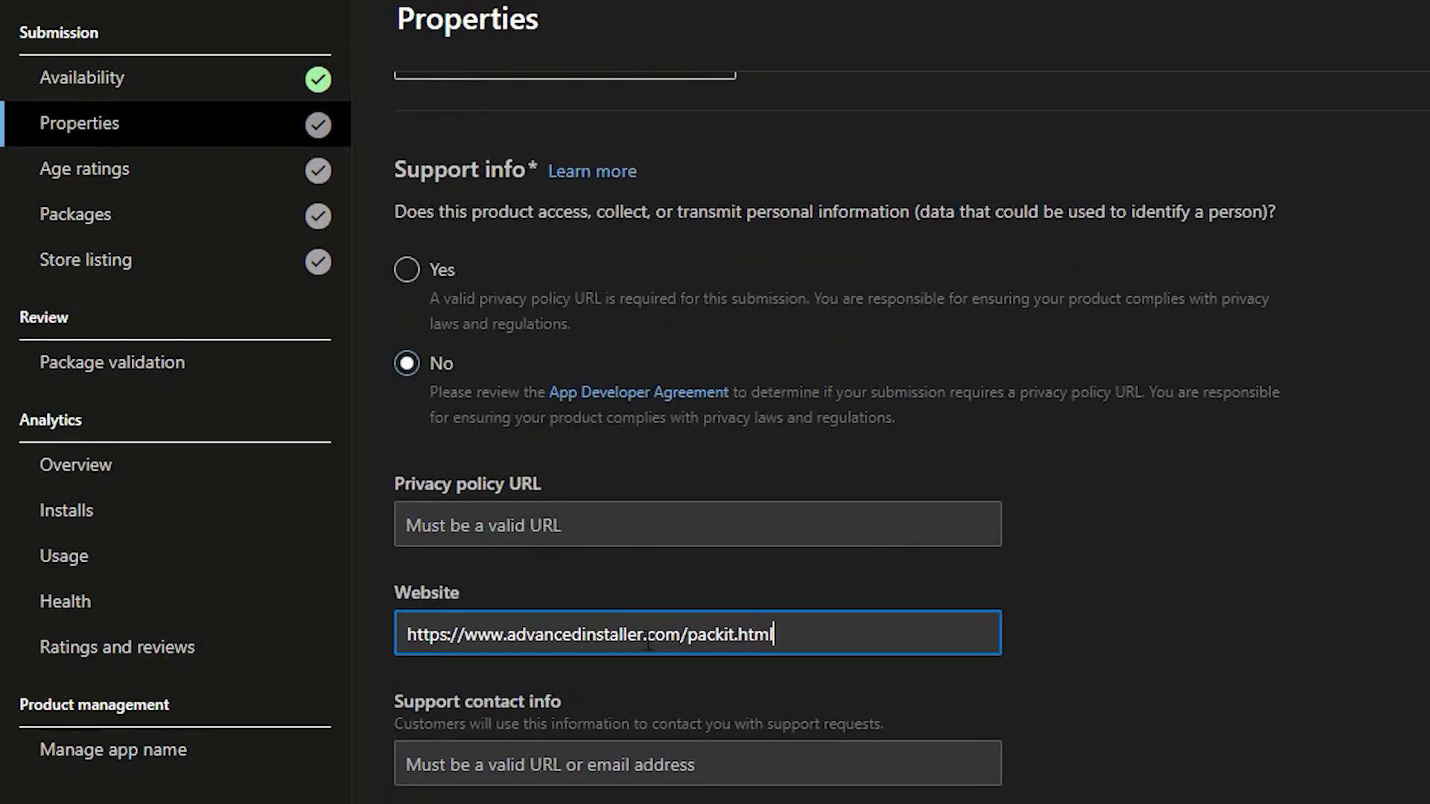
pyautogui.click(506, 514)
pyautogui.write('https://www.advancedinstaller.com/privacy-policy.html')
pyautogui.press('Tab')
pyautogui.press('Tab')
pyautogui.hotkey('ctrl', 'v')
pyautogui.scroll(-5, 1129, 651)
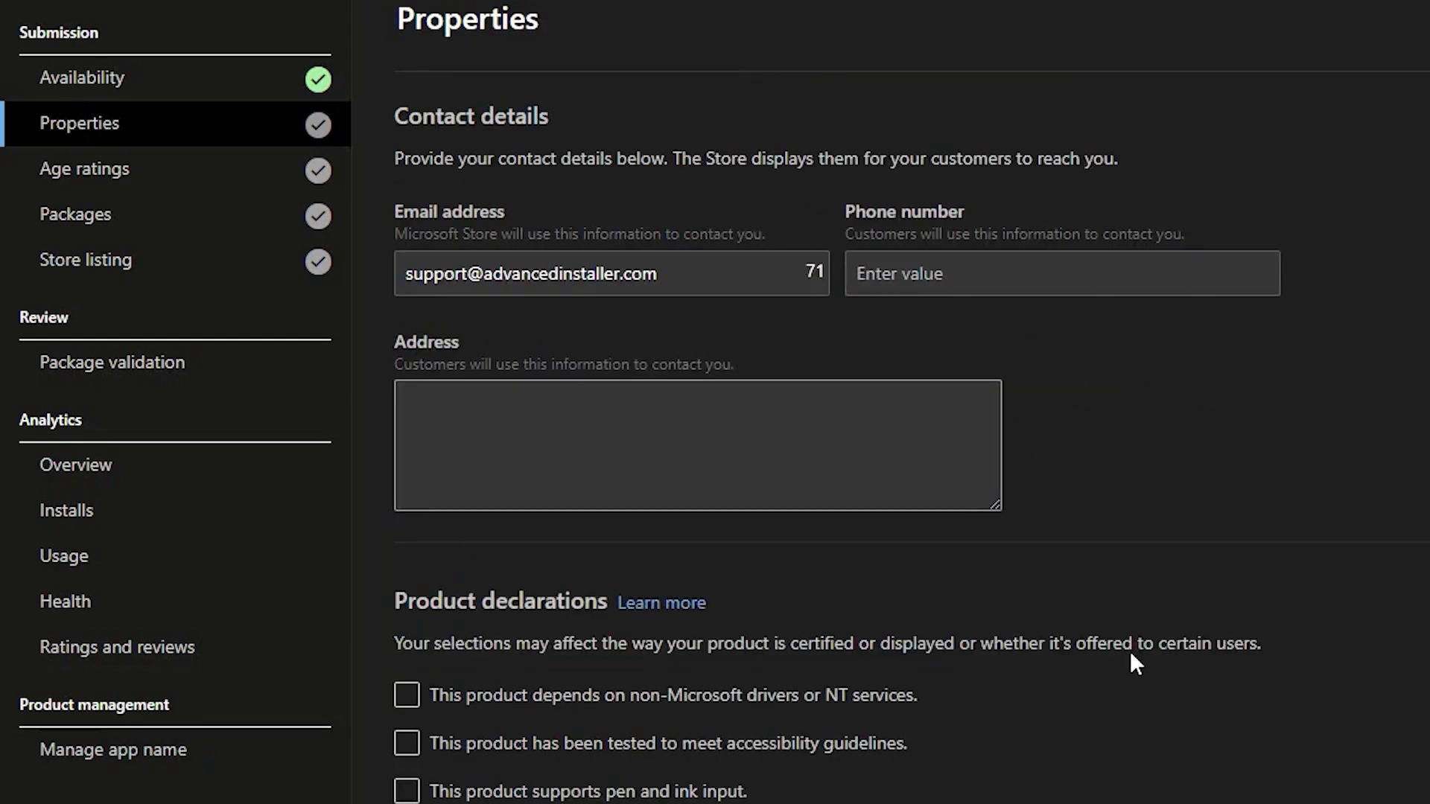
# Step: Declare accessibility testing, require Keyboard and Mouse as minimum hardware, and save the Properties draft
pyautogui.click(892, 748)
pyautogui.scroll(-6, 942, 622)
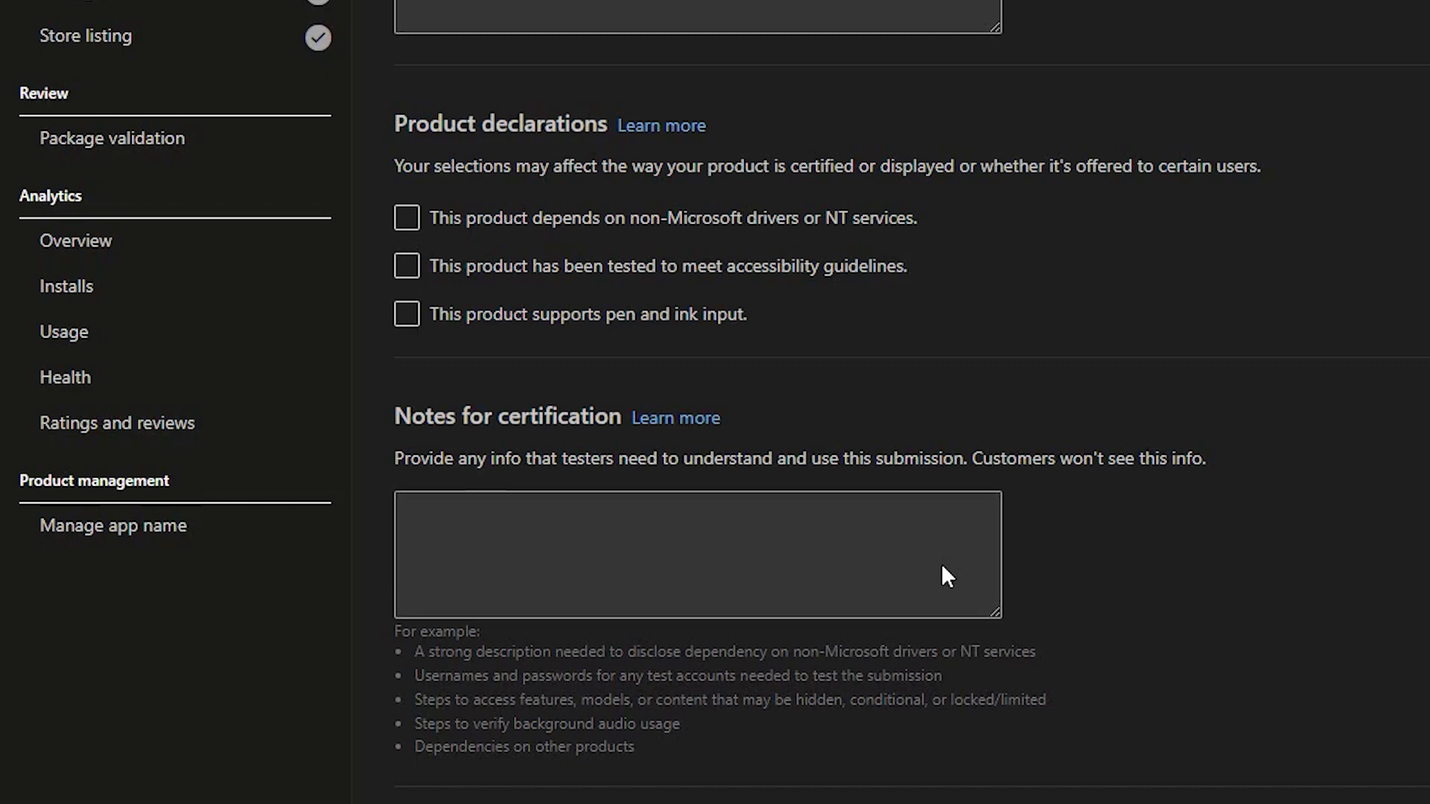
pyautogui.scroll(-5, 941, 570)
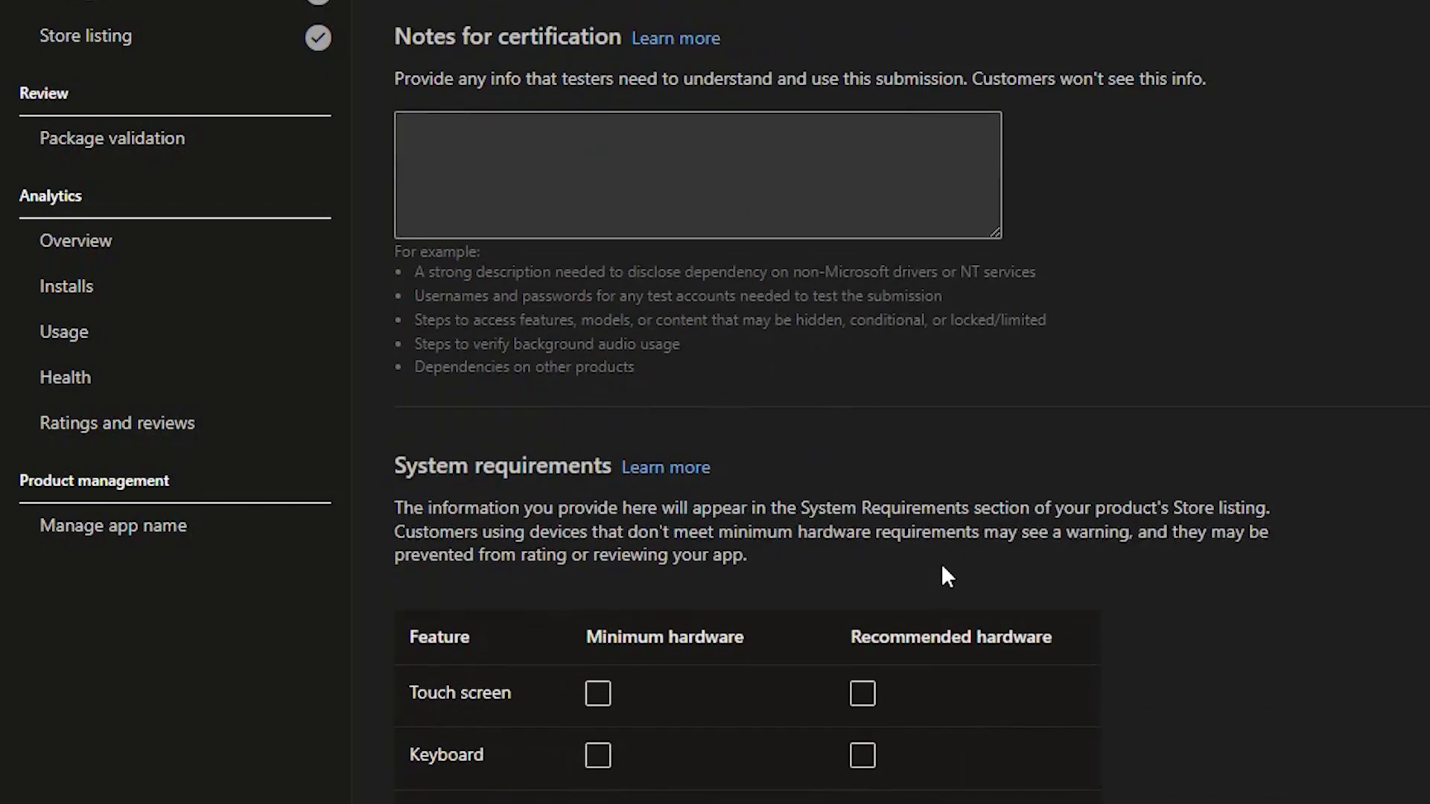
pyautogui.scroll(-3, 941, 576)
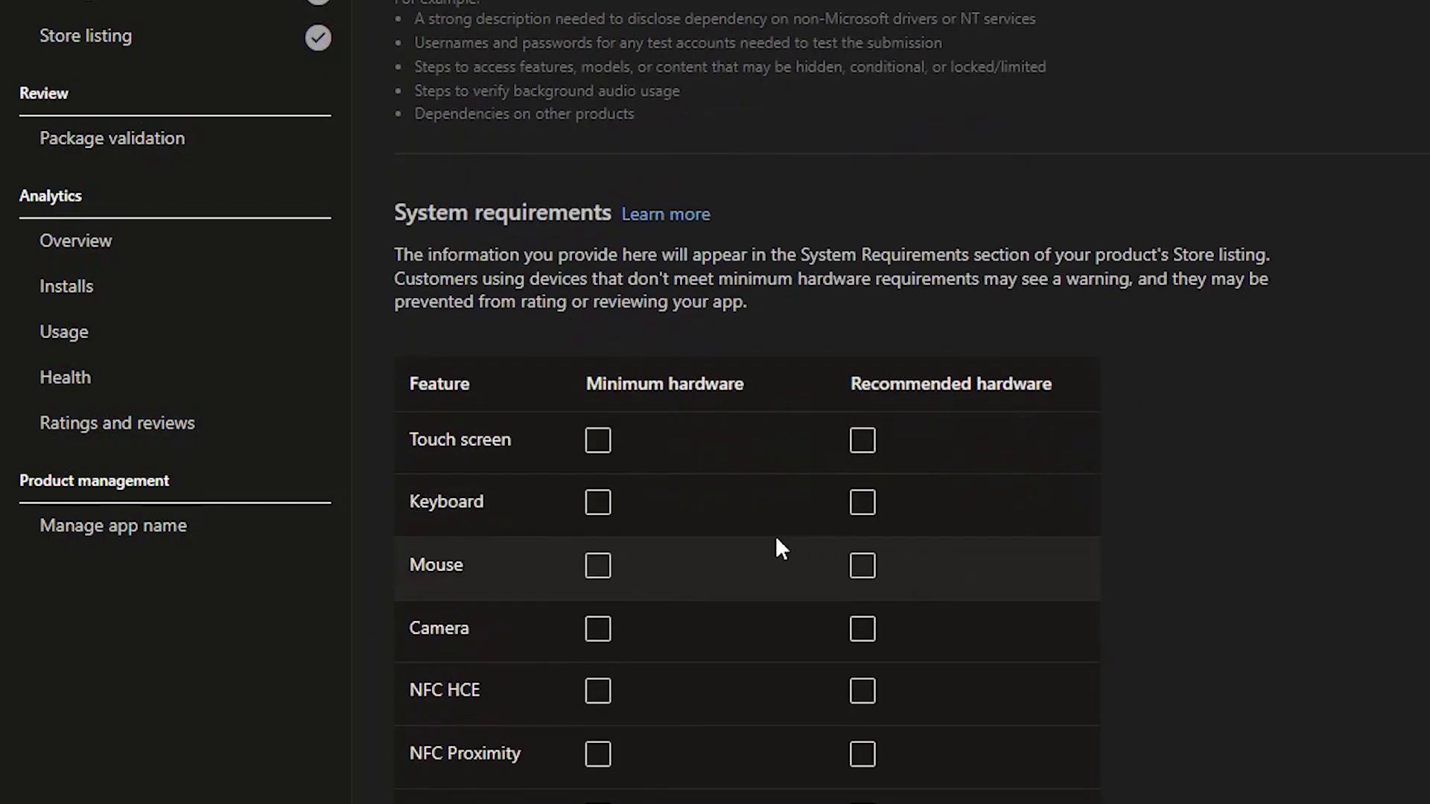
pyautogui.click(605, 506)
pyautogui.click(599, 568)
pyautogui.scroll(-3, 1293, 628)
pyautogui.scroll(-6, 1293, 629)
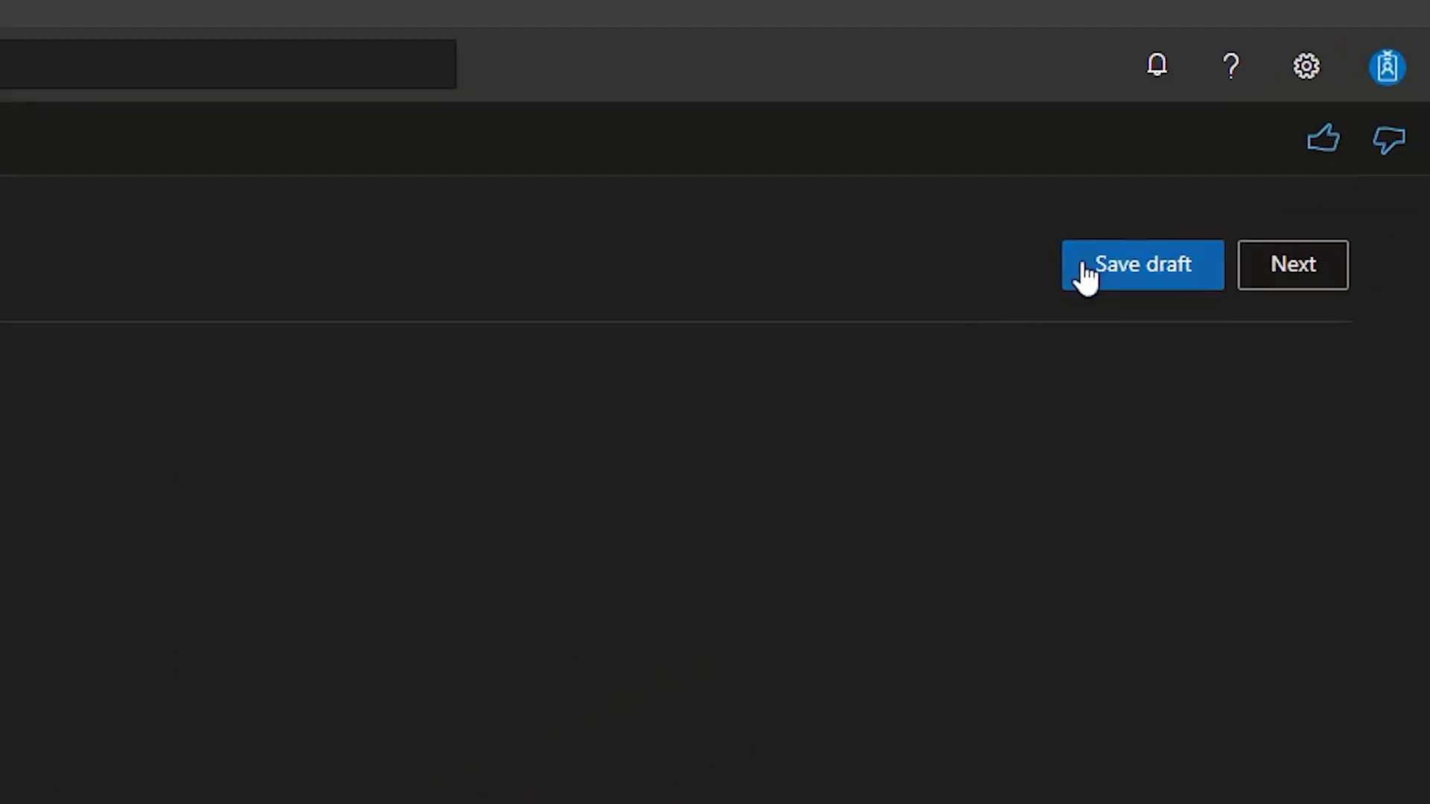
pyautogui.click(1086, 276)
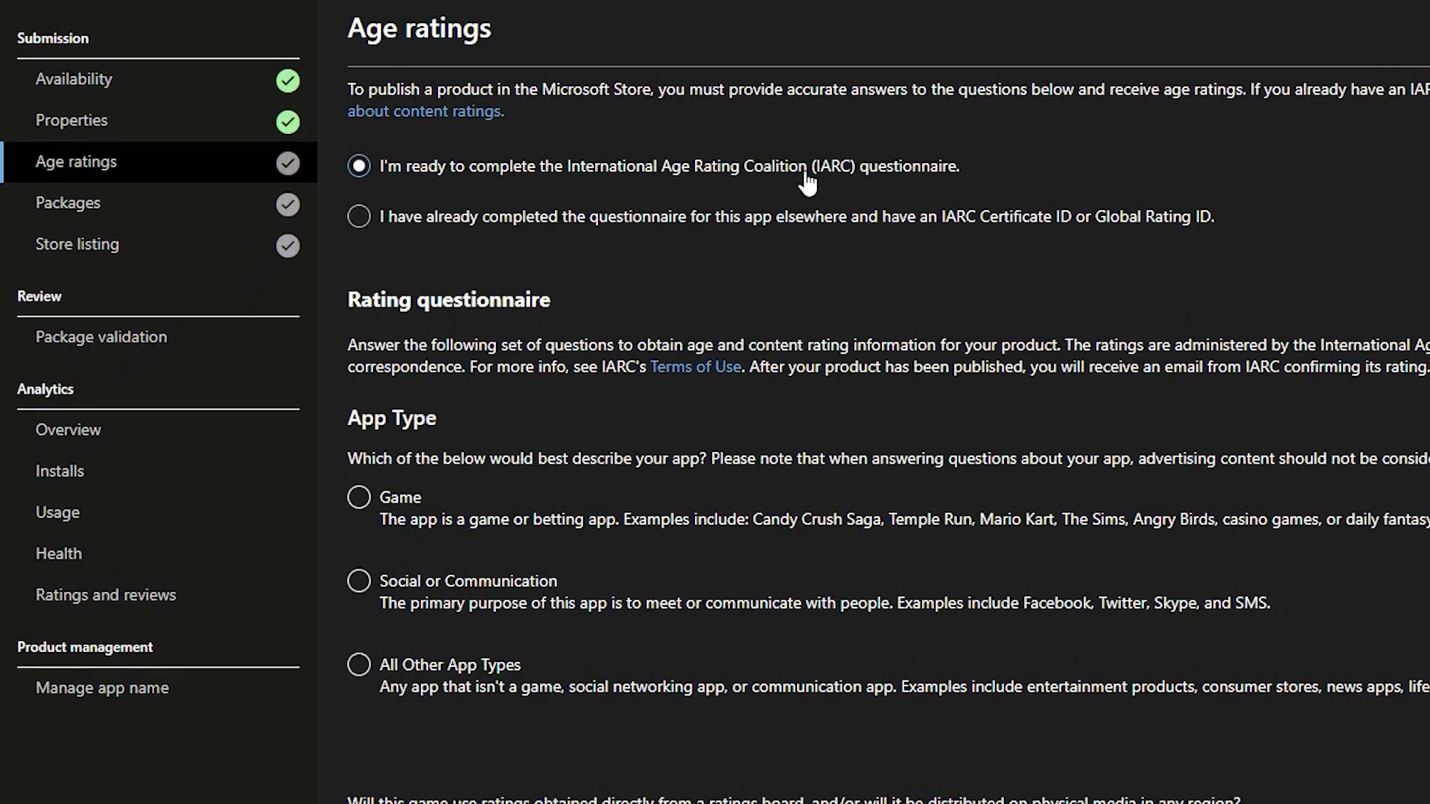
# Step: Answer the age-rating questionnaire as All Other App Types, with No to downloaded, shared and online content
pyautogui.click(458, 675)
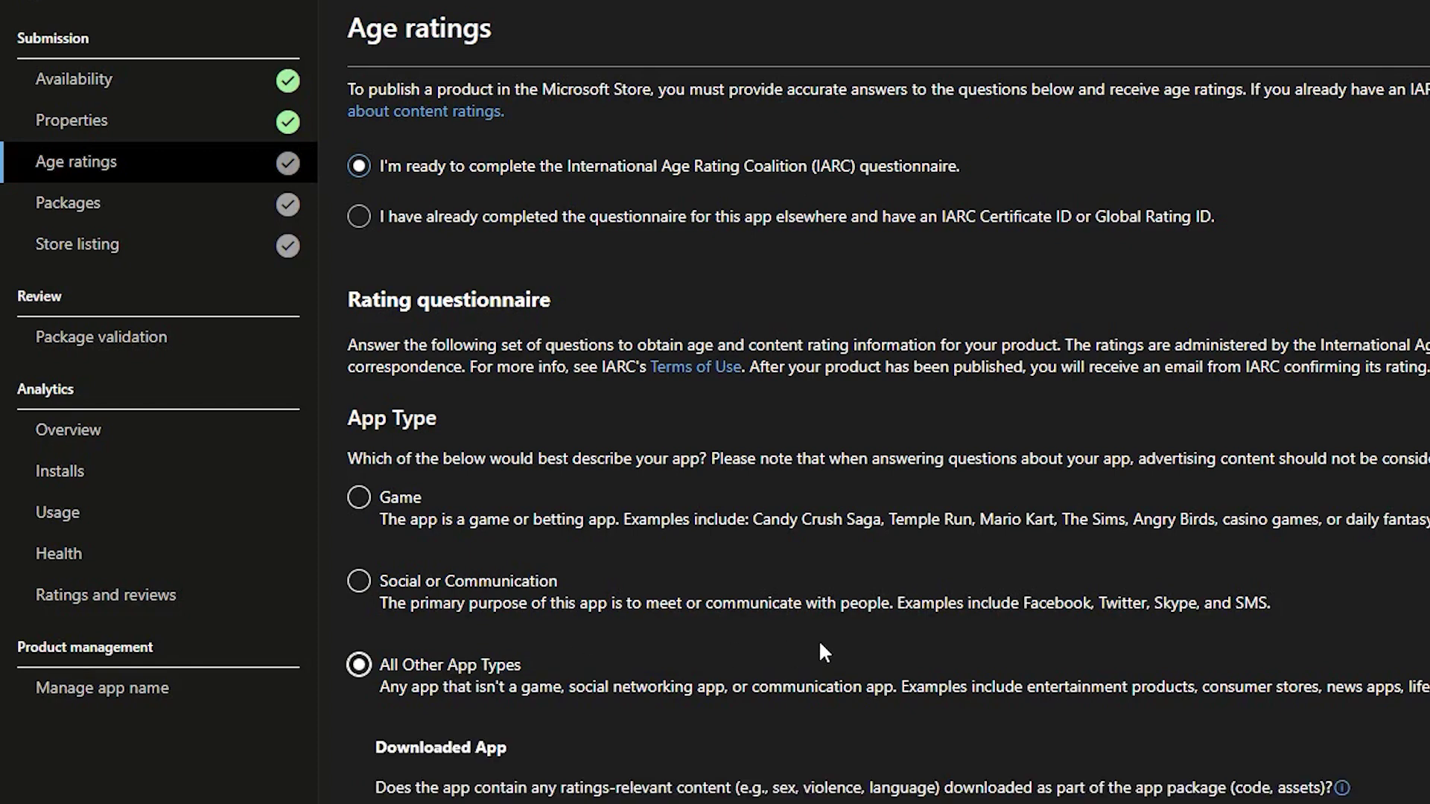
pyautogui.scroll(-3, 820, 645)
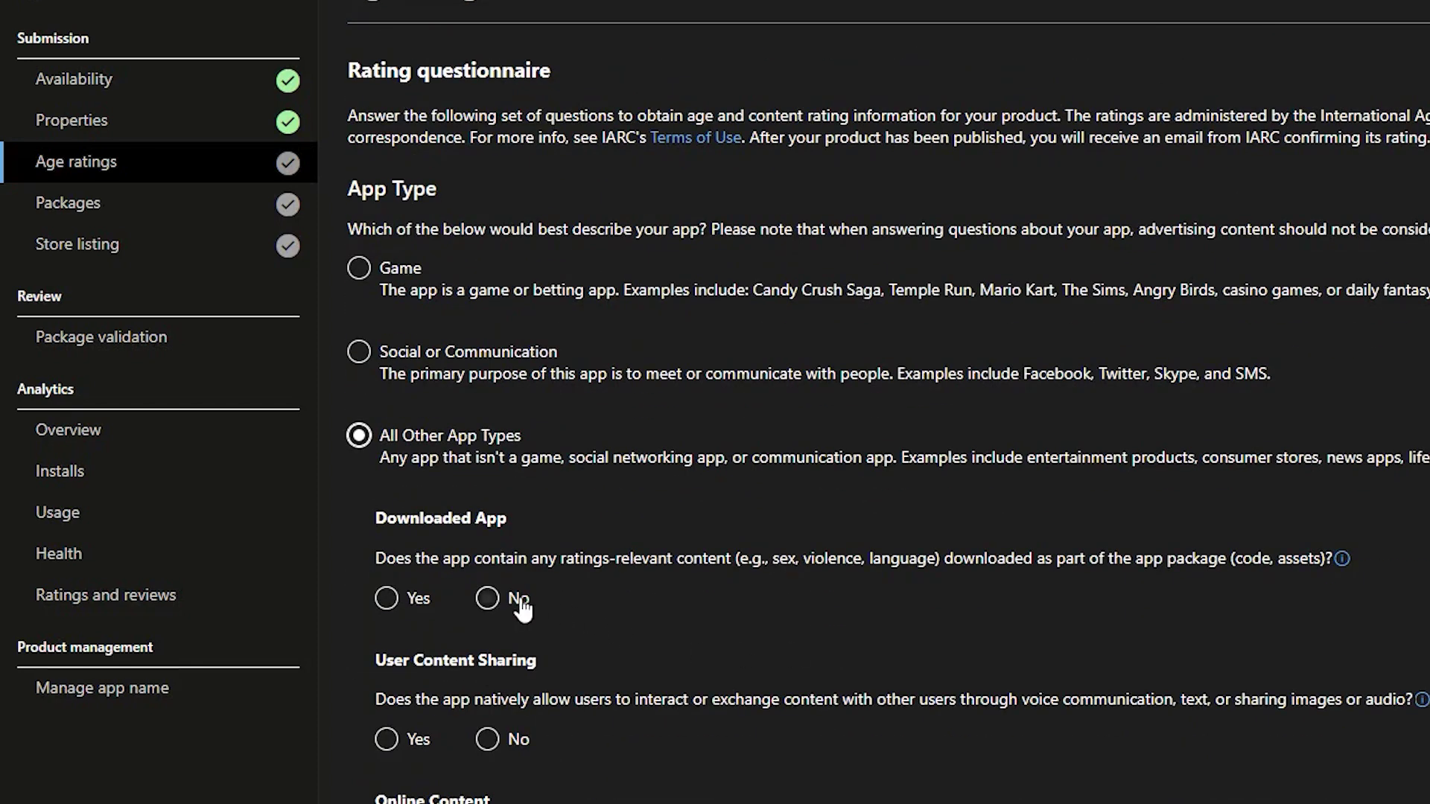
pyautogui.click(519, 601)
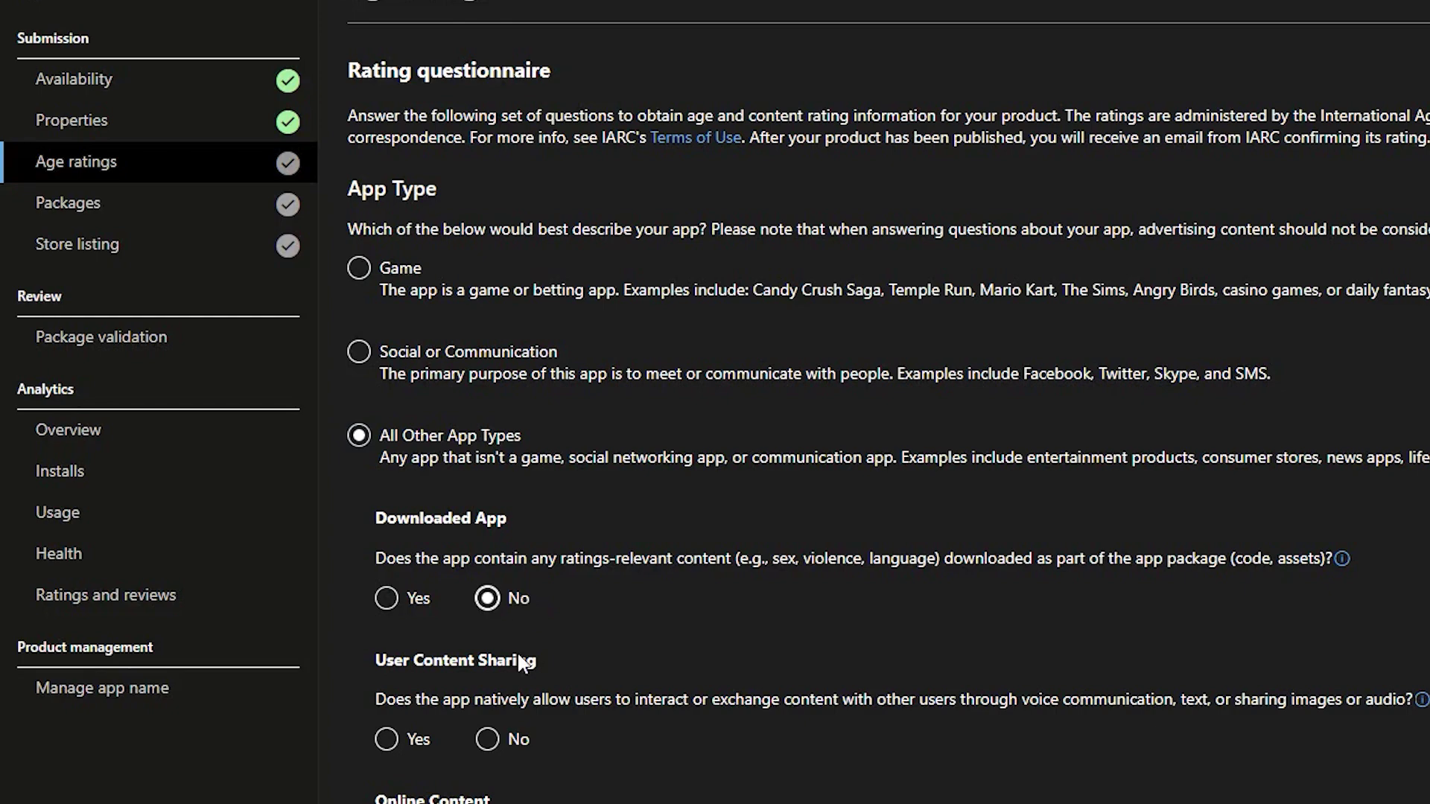
pyautogui.click(513, 742)
pyautogui.scroll(-3, 822, 577)
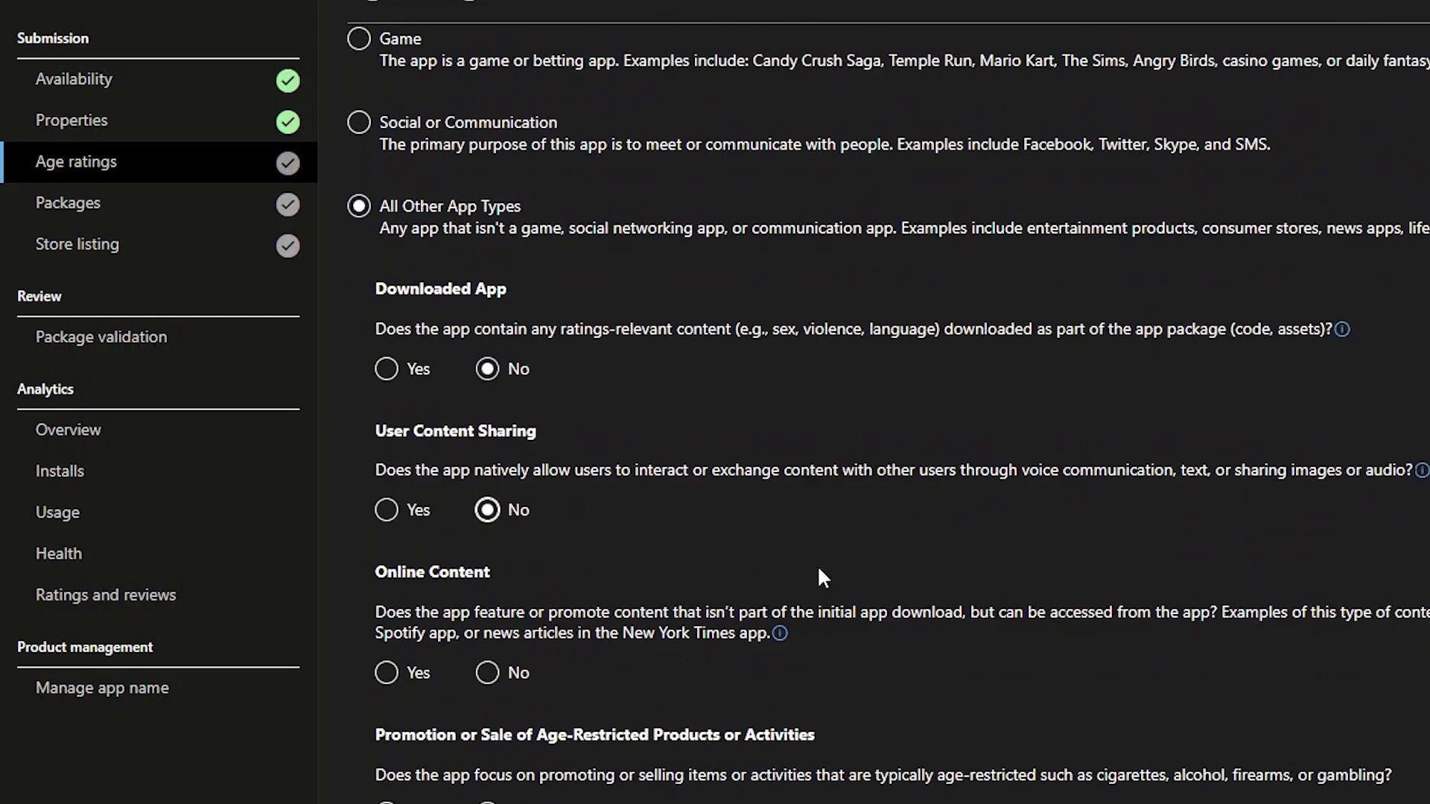
pyautogui.scroll(-3, 821, 577)
pyautogui.click(519, 455)
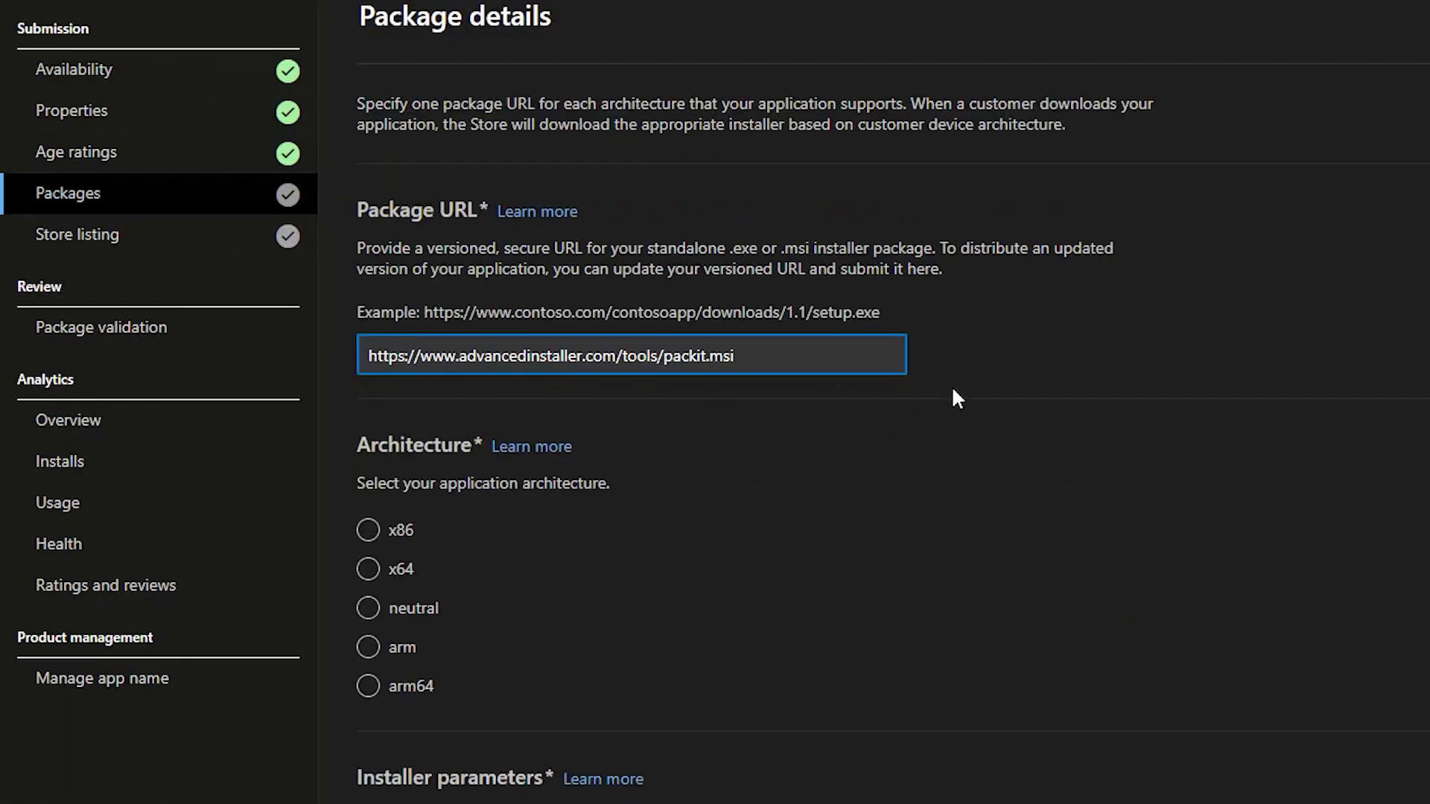
# Step: Configure the package as x64 with /qn installer parameters, English language support and MSI app type
pyautogui.click(1099, 347)
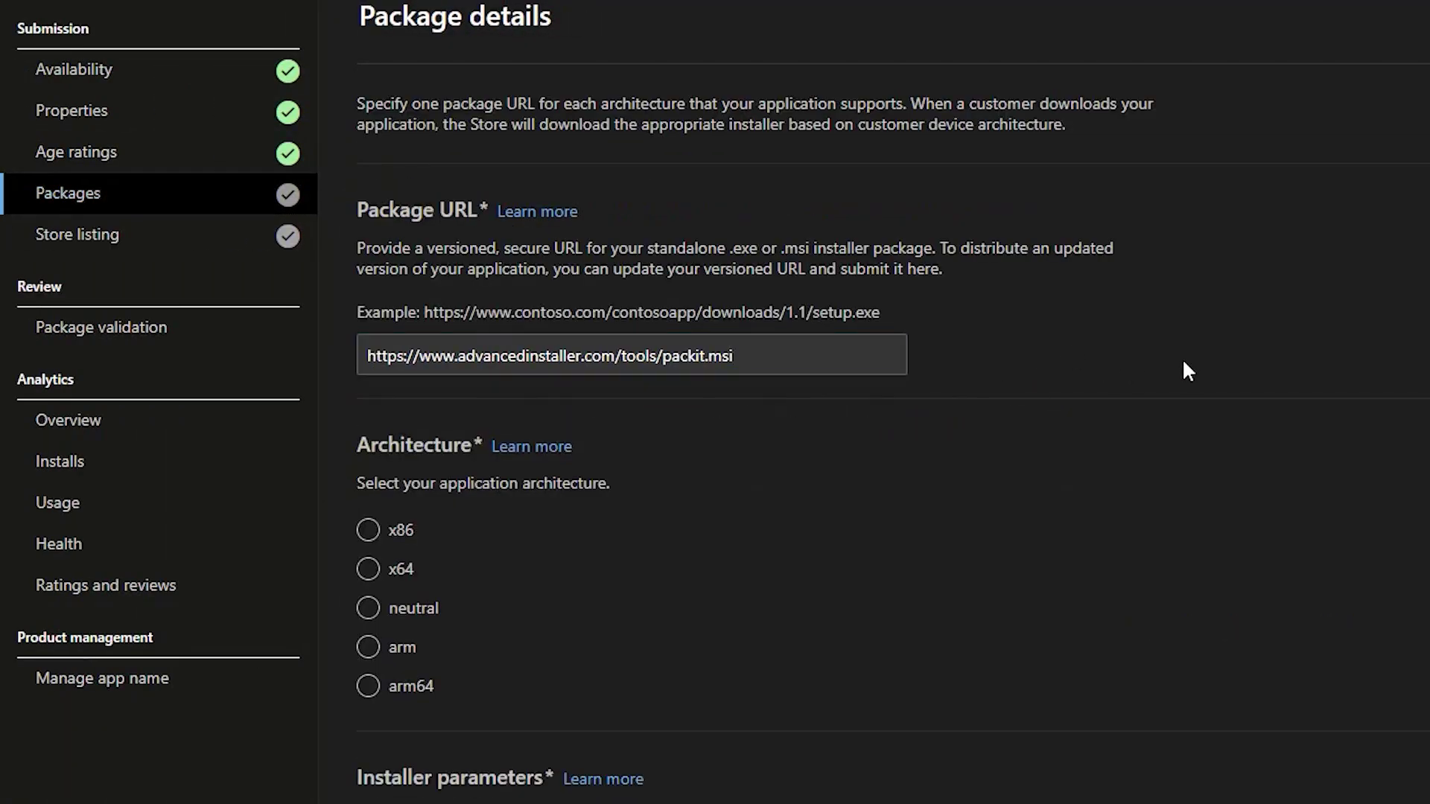
pyautogui.click(368, 569)
pyautogui.scroll(-3, 900, 578)
pyautogui.click(743, 623)
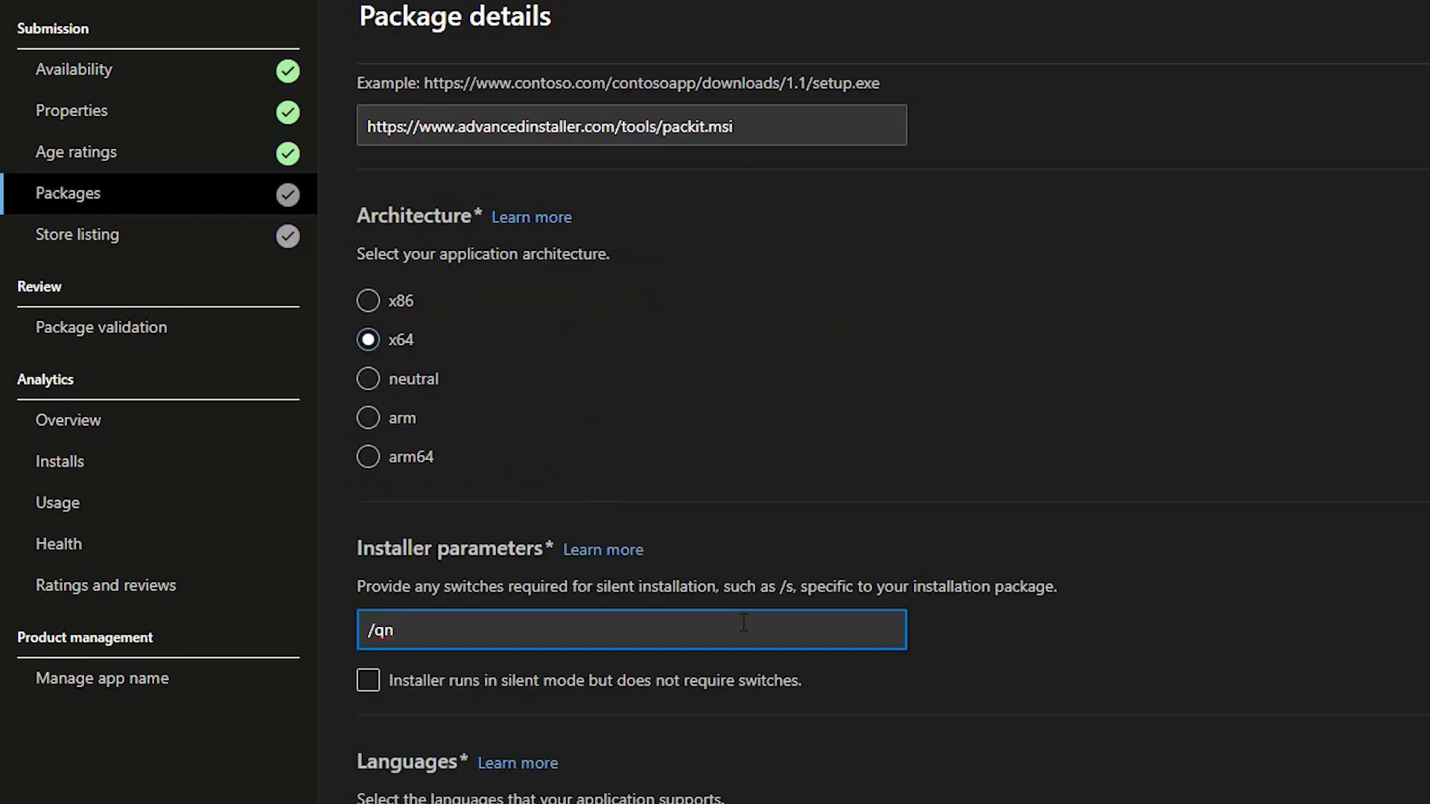
pyautogui.scroll(-5, 578, 492)
pyautogui.click(578, 491)
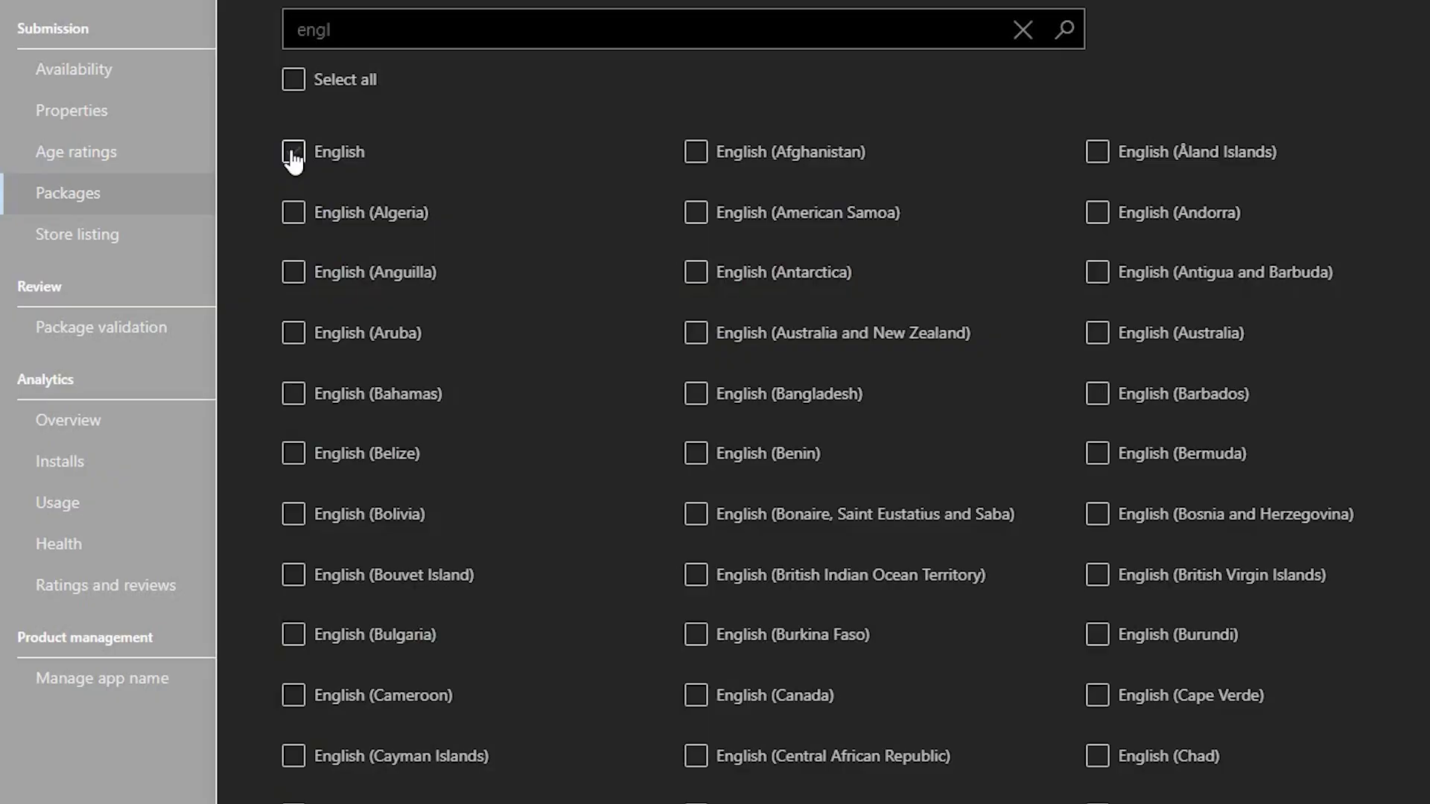
pyautogui.click(294, 153)
pyautogui.click(1222, 779)
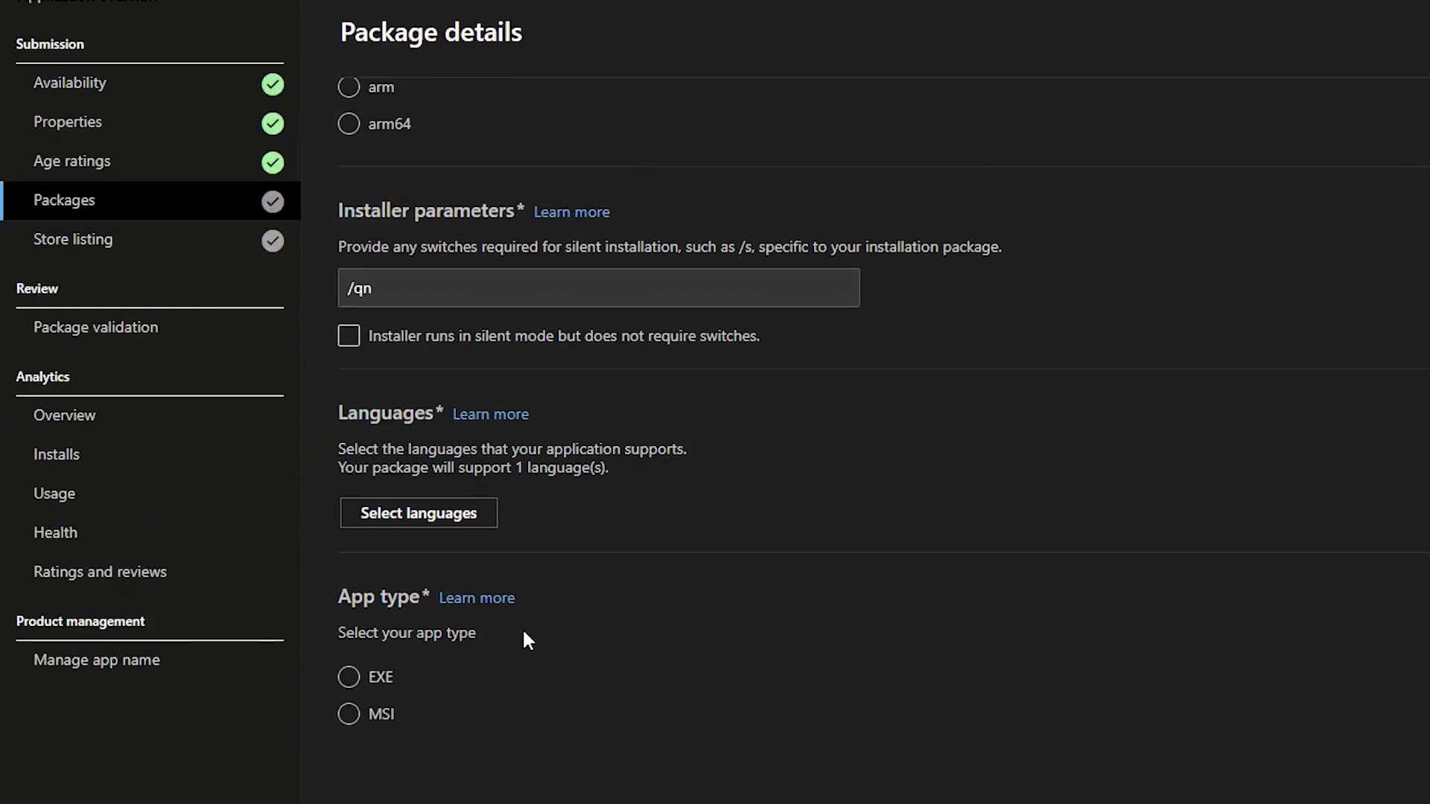
pyautogui.click(354, 716)
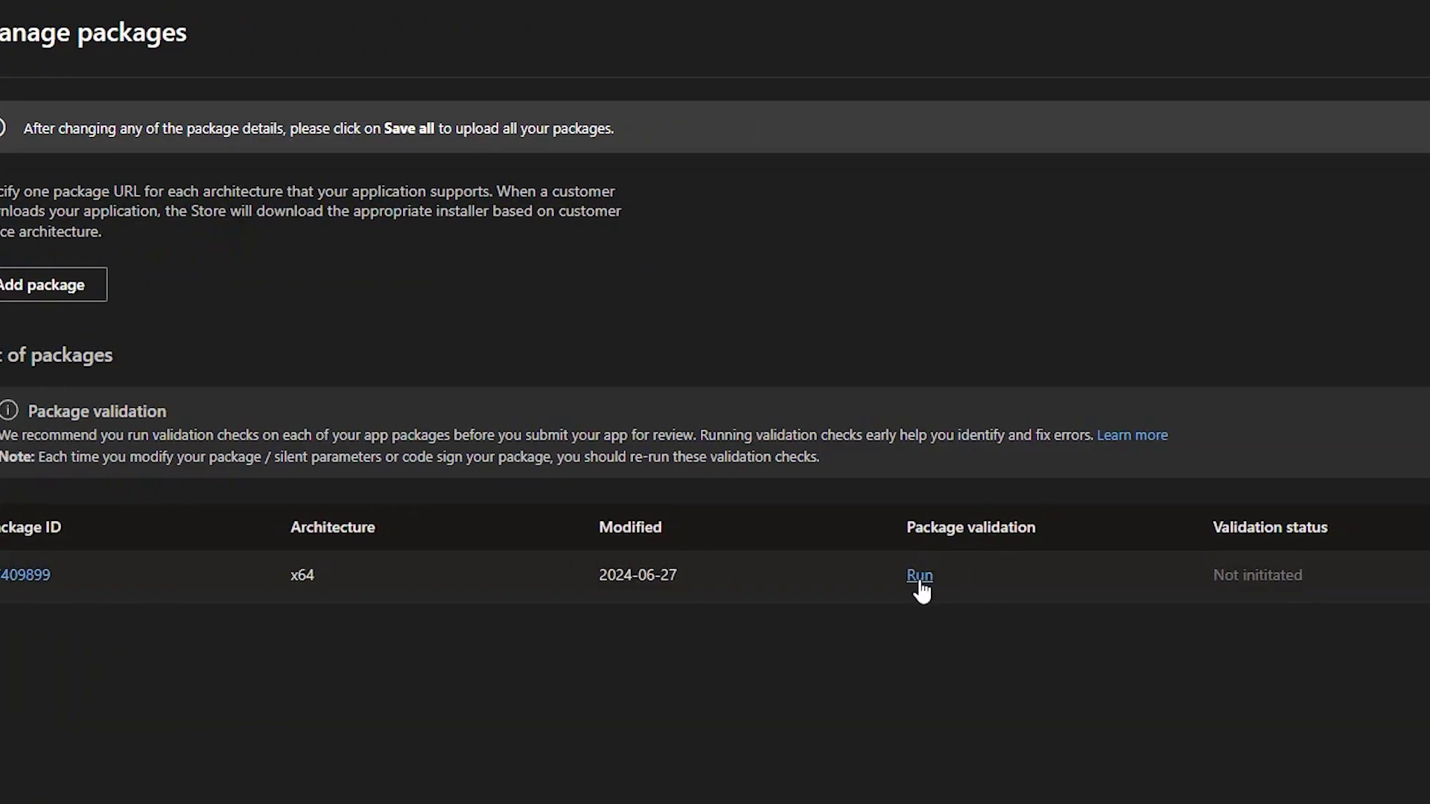
# Step: Run package validation on the x64 package and save all package details
pyautogui.click(921, 582)
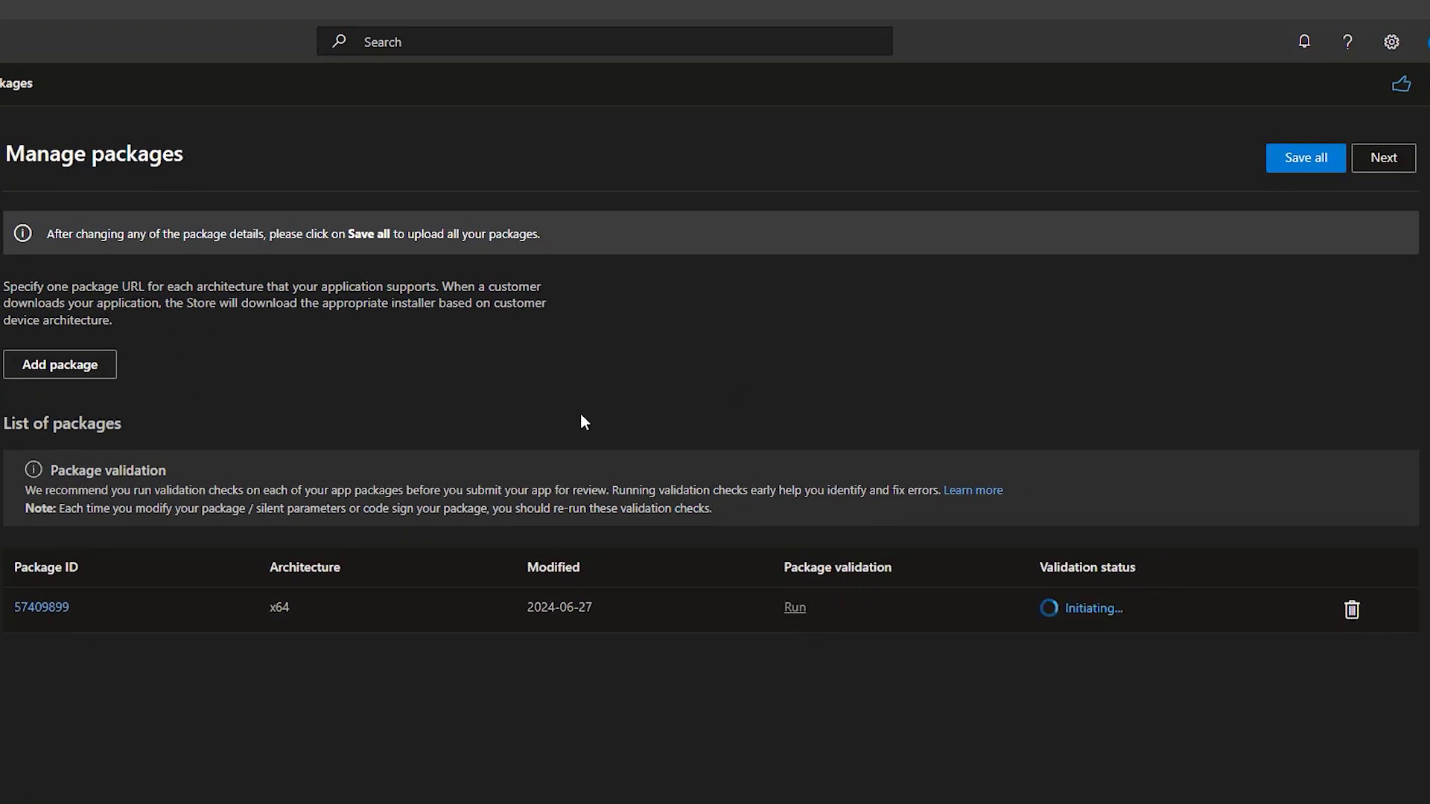
pyautogui.click(1312, 163)
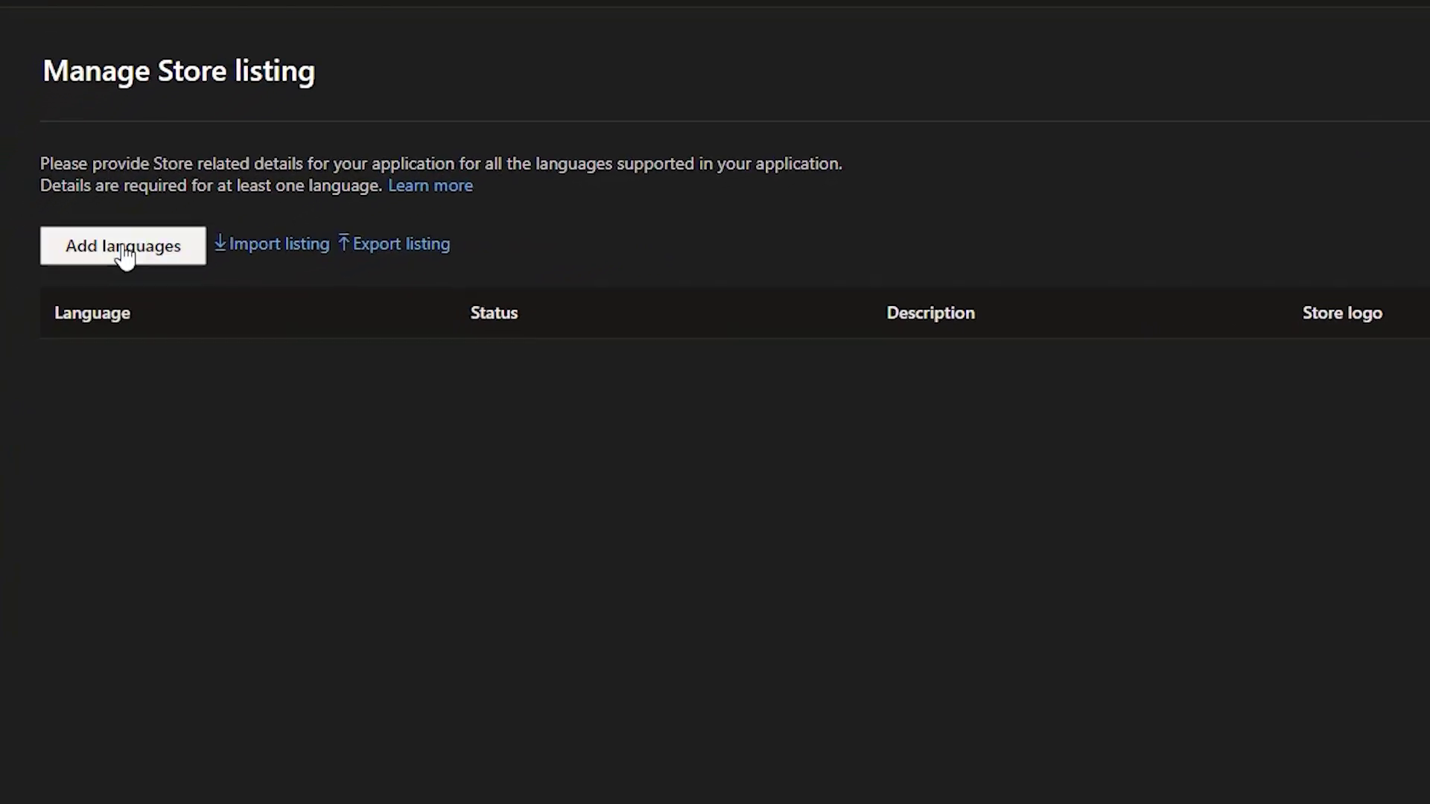
# Step: Add English as a Store listing language and open its listing details form
pyautogui.click(124, 253)
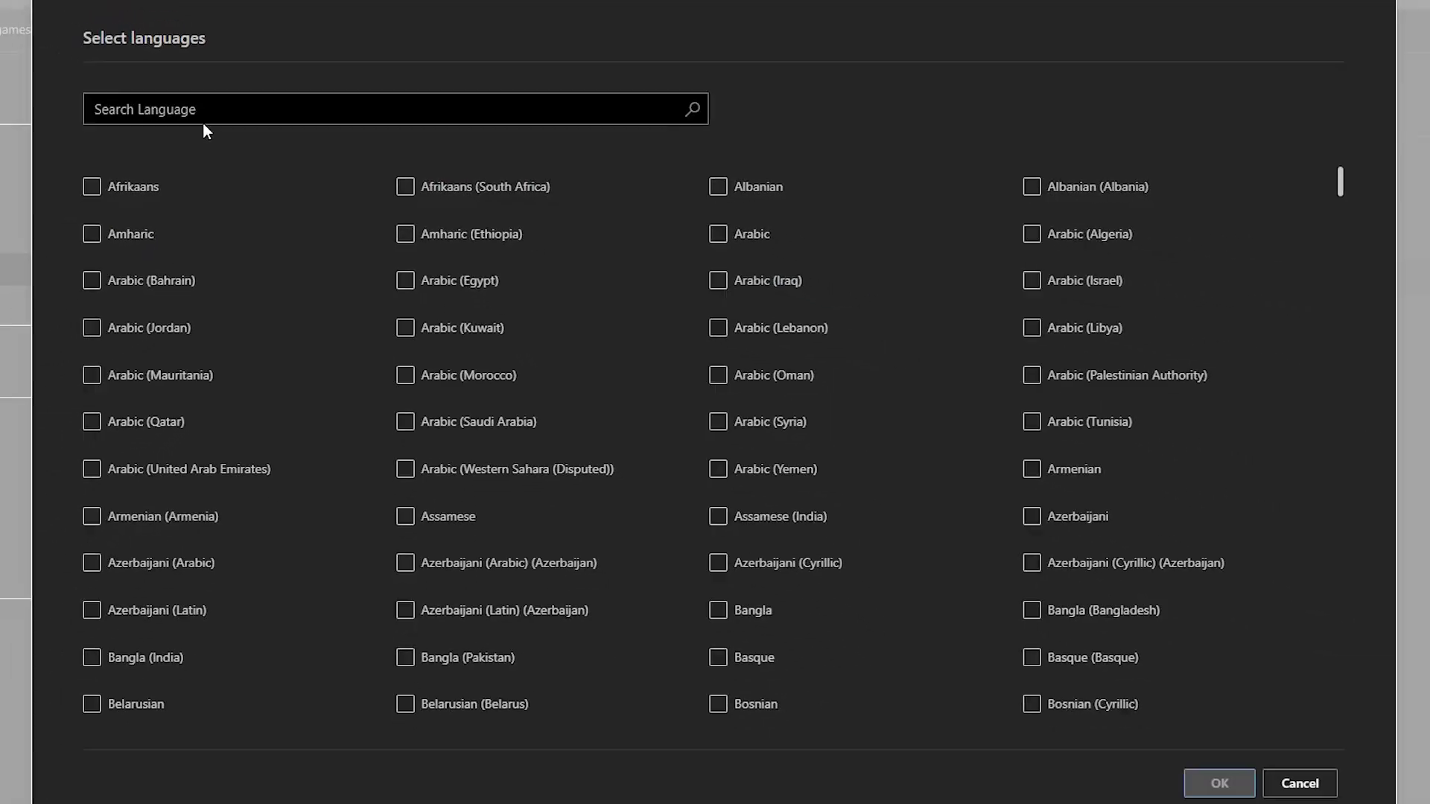
pyautogui.click(203, 119)
pyautogui.write('english')
pyautogui.click(92, 186)
pyautogui.click(1214, 784)
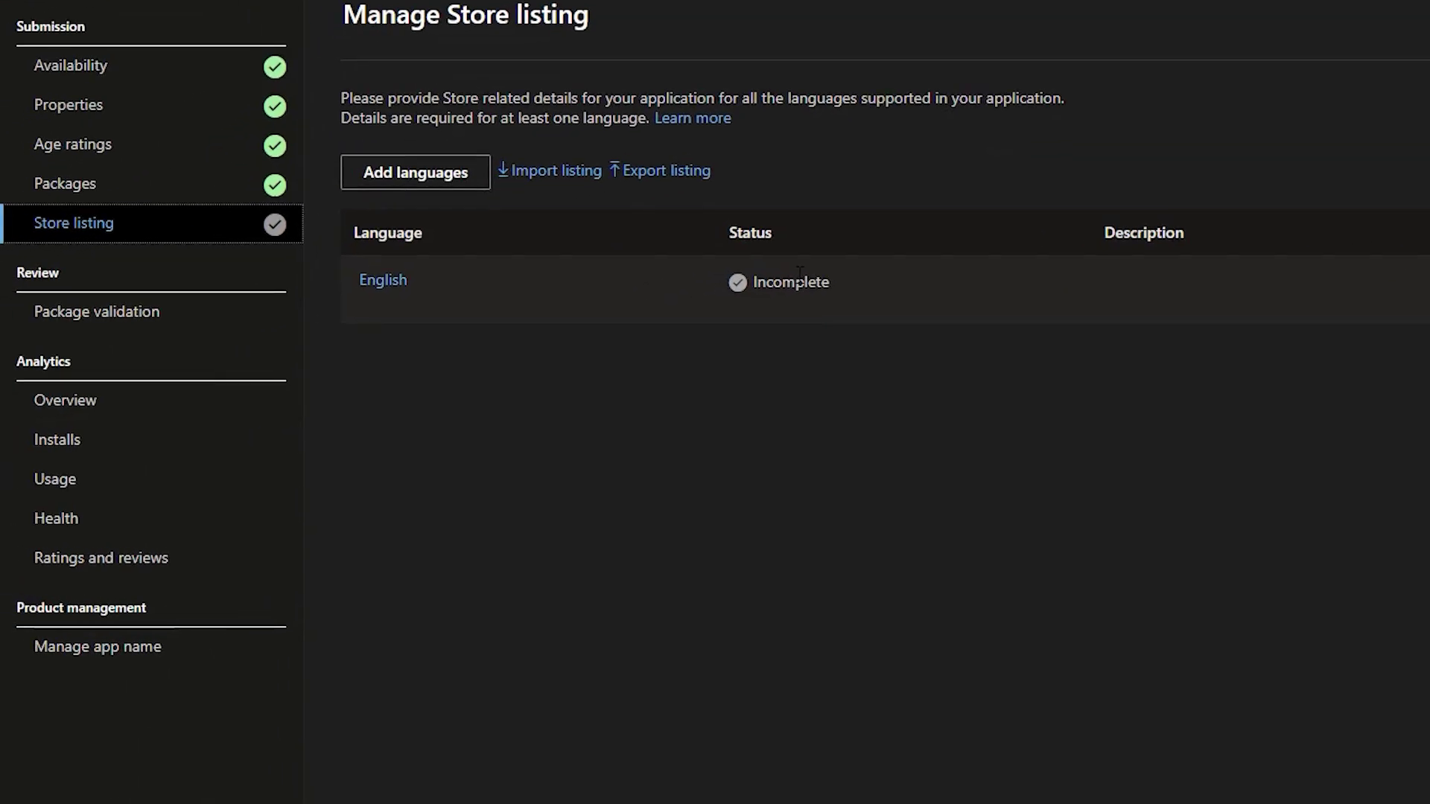
pyautogui.click(397, 282)
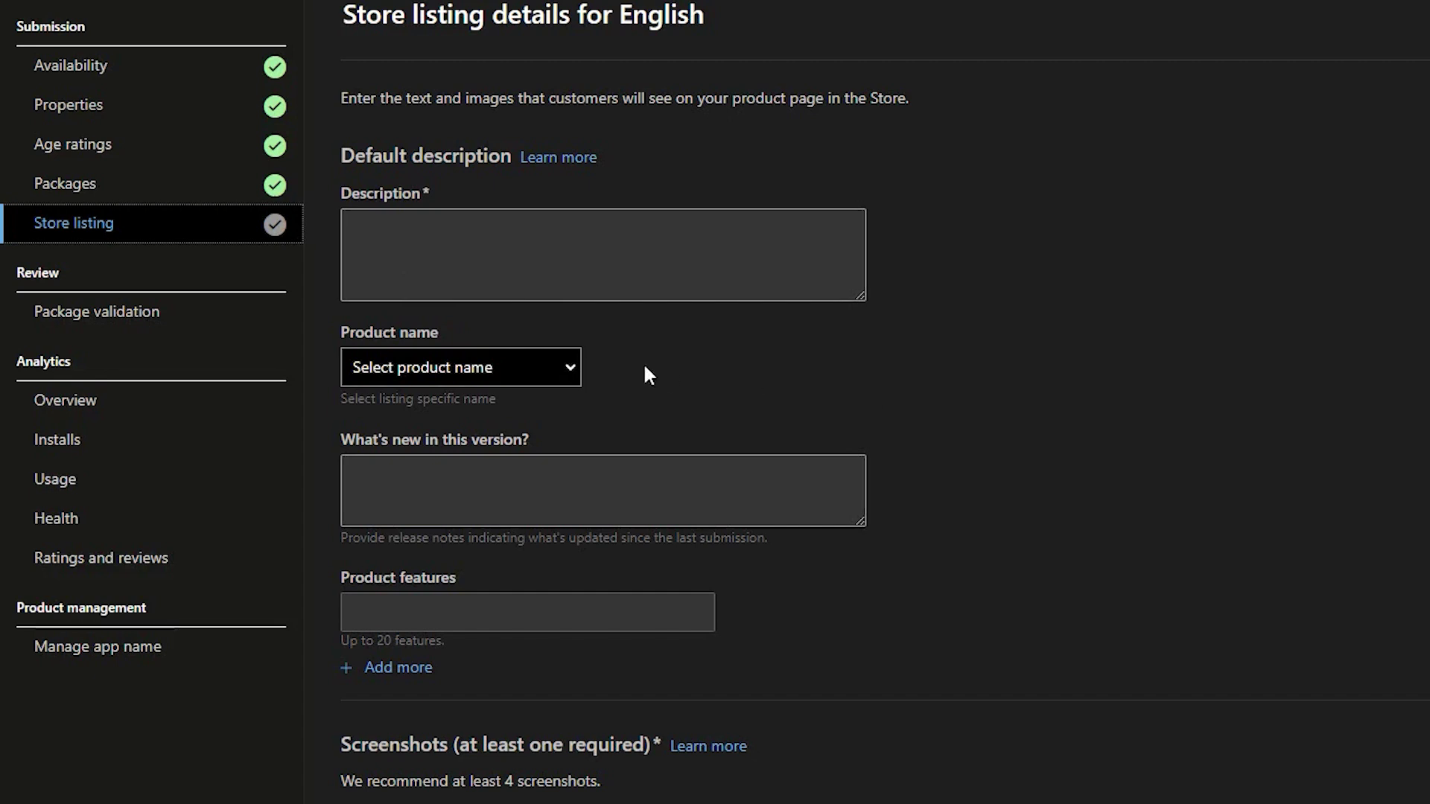
# Step: Select PacKit as the product name, fill in the Intune-packaging description, and finish the English listing
pyautogui.click(551, 365)
pyautogui.click(438, 415)
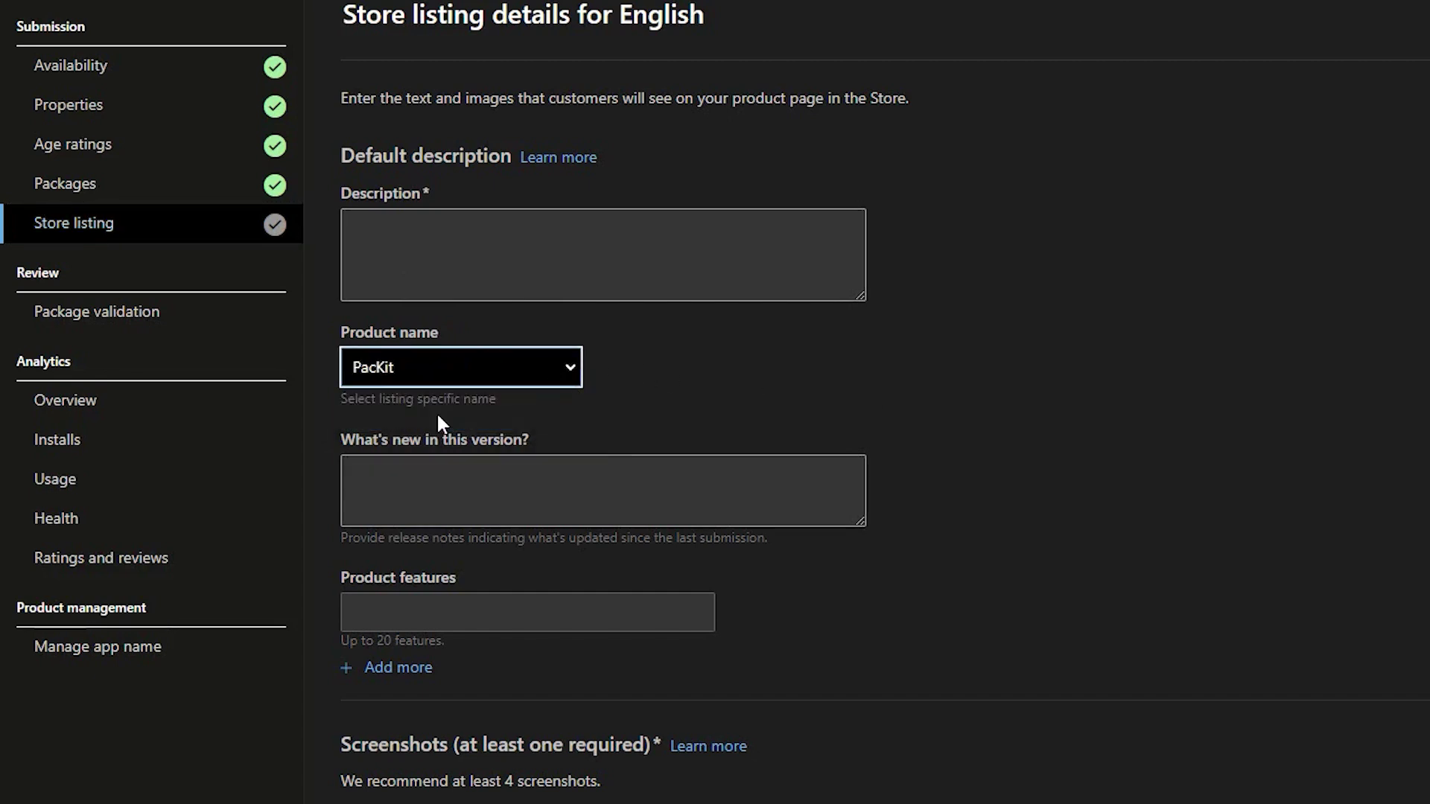
pyautogui.click(443, 268)
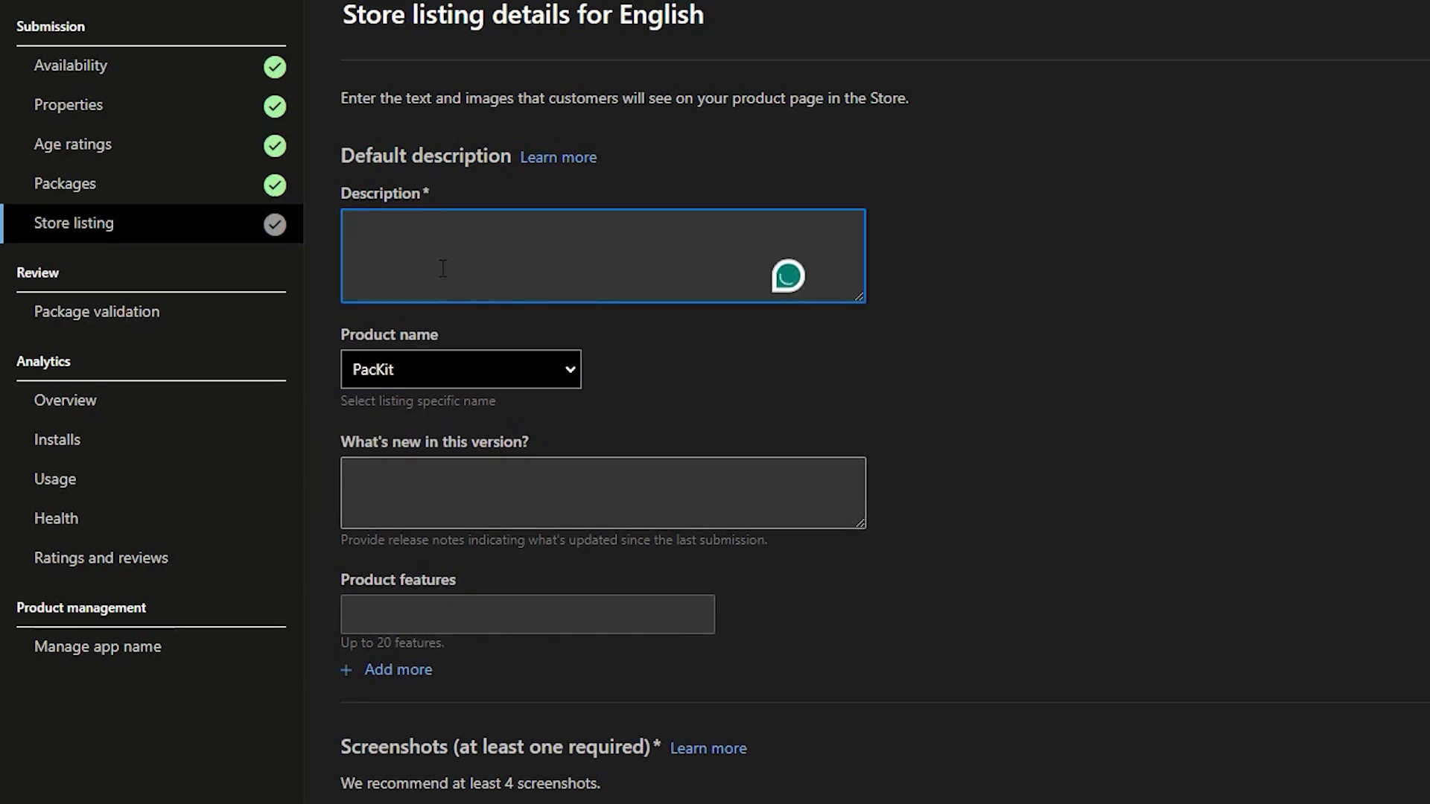
pyautogui.scroll(-10, 442, 268)
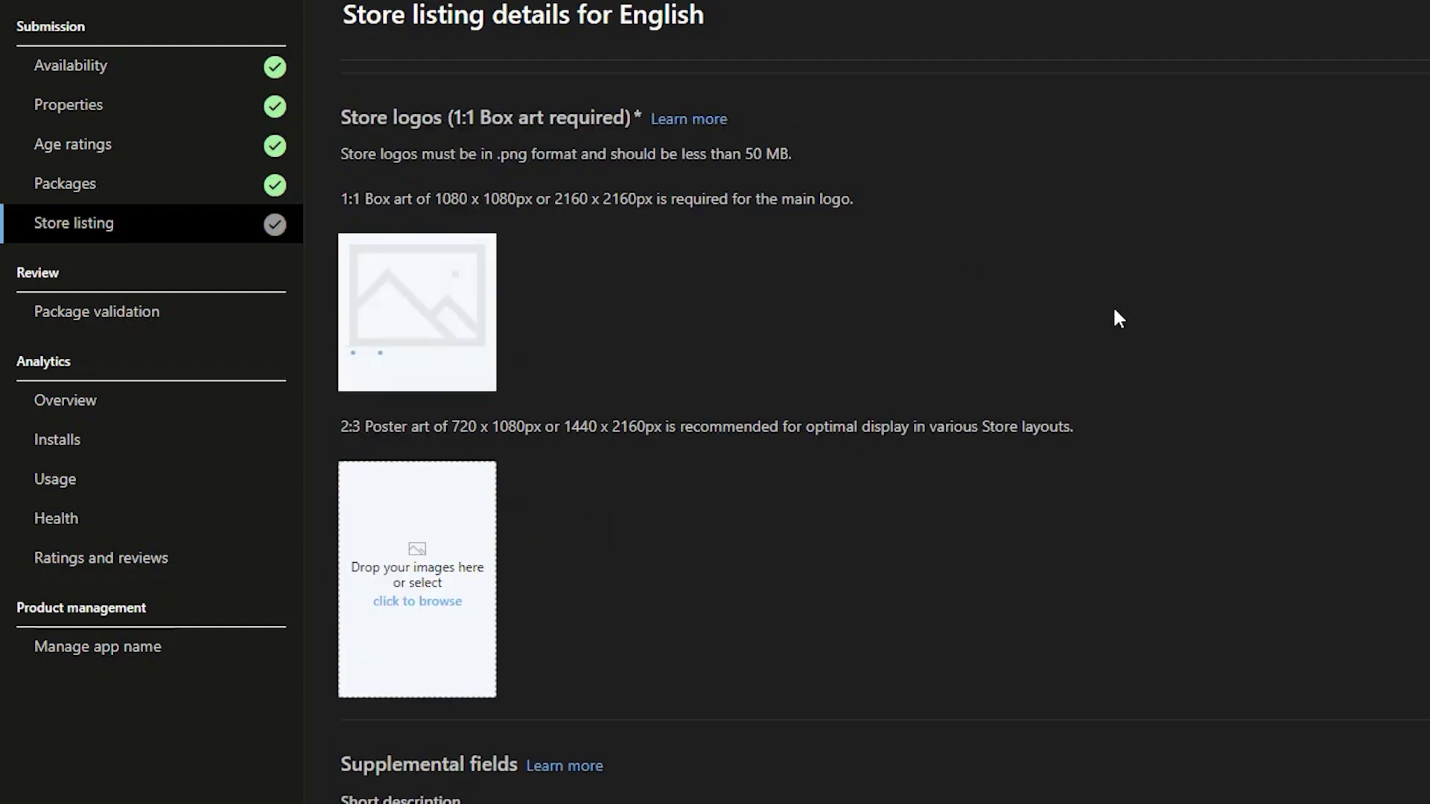
pyautogui.scroll(-4, 1114, 316)
pyautogui.scroll(-8, 1117, 316)
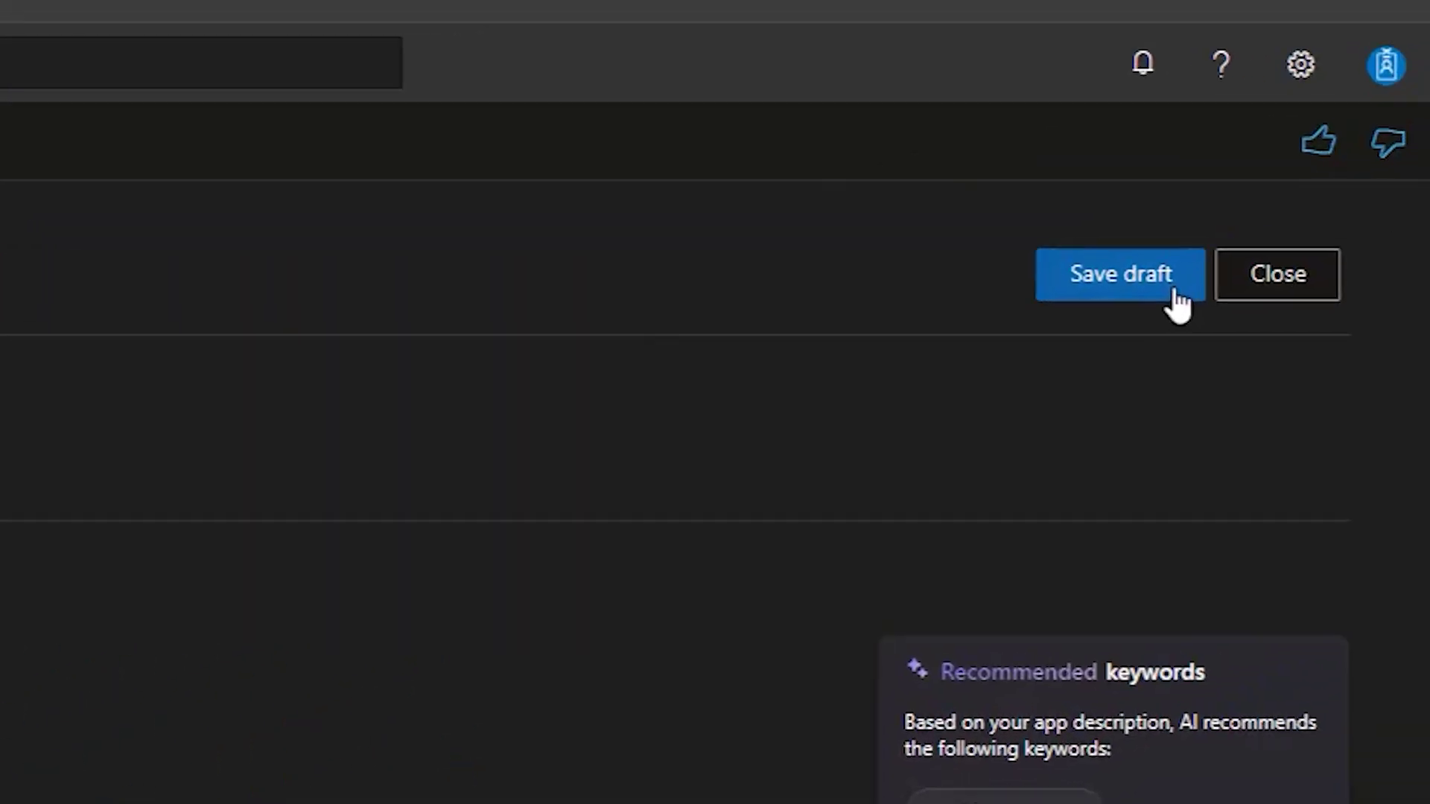
pyautogui.click(1278, 274)
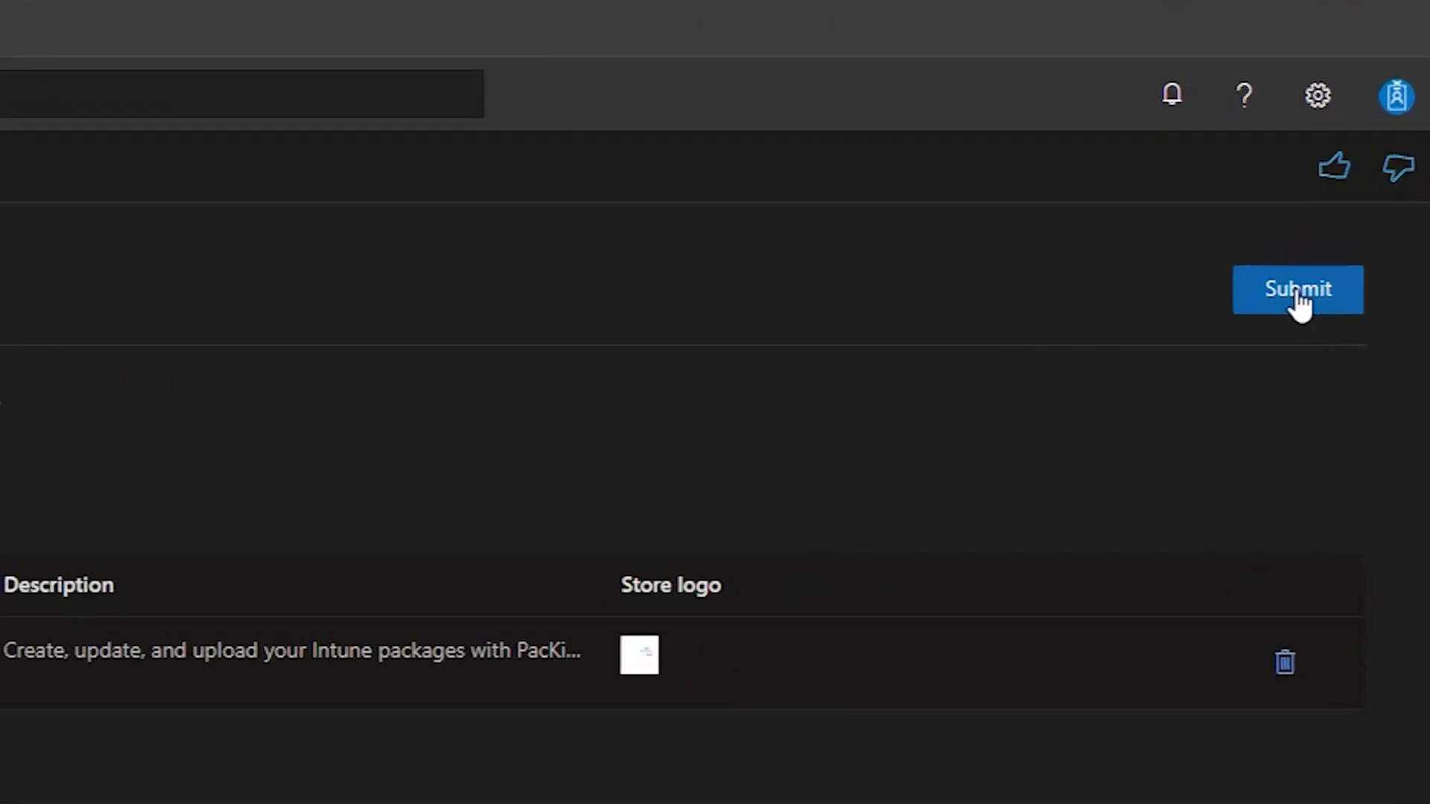
# Step: Submit the PacKit listing, with English marked Complete, to the Microsoft Store
pyautogui.click(1300, 301)
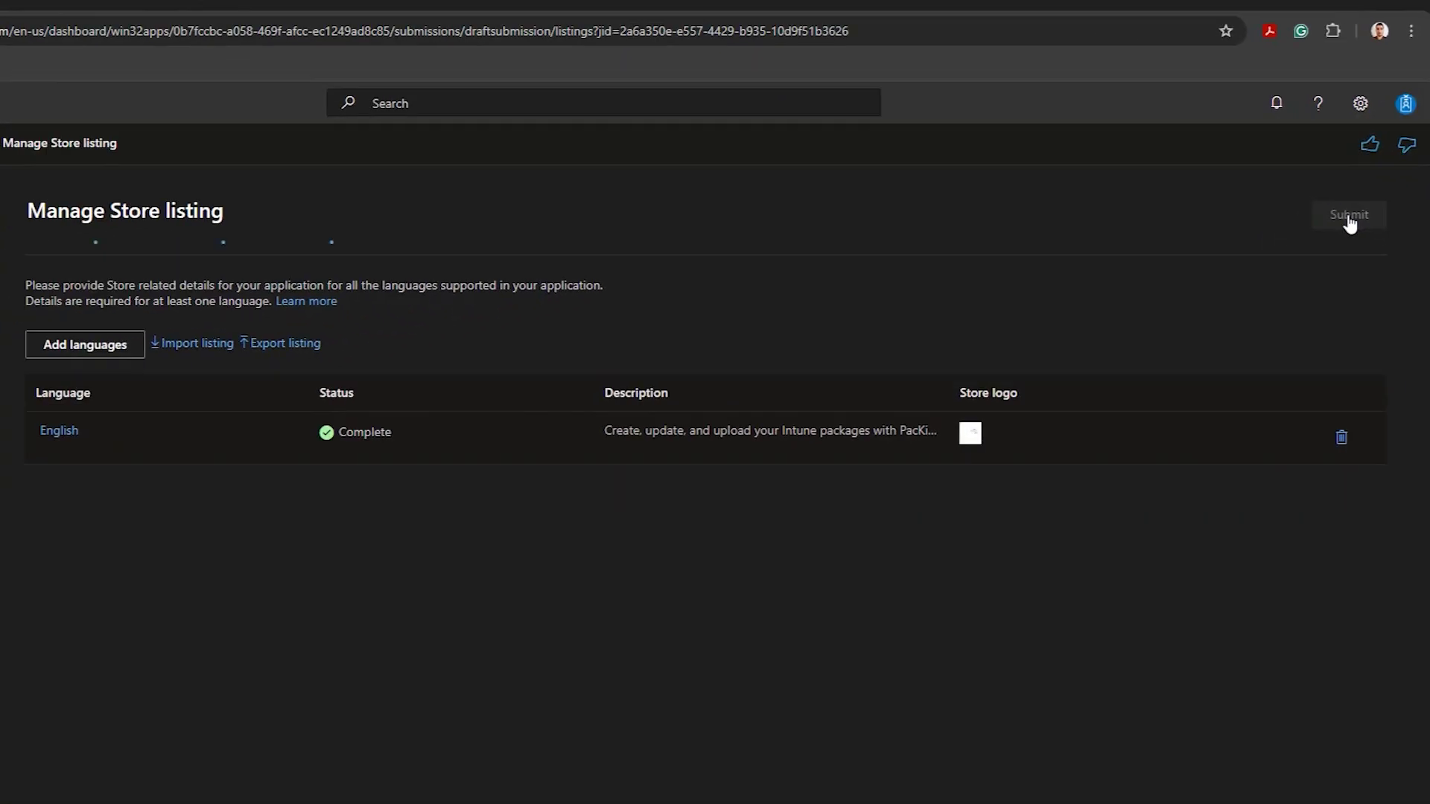